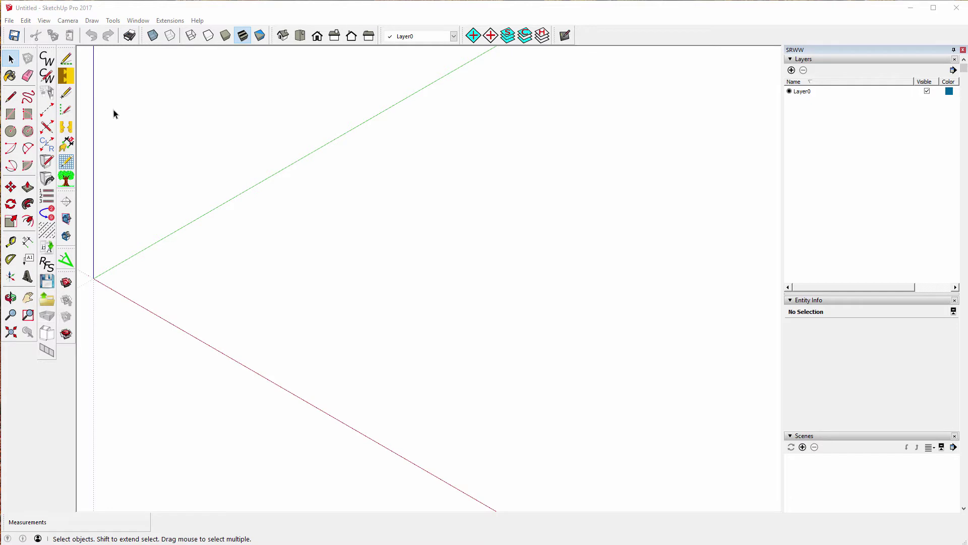
Save the model to the Desktop under the name CabWriter Quick Start
left_click(9, 21)
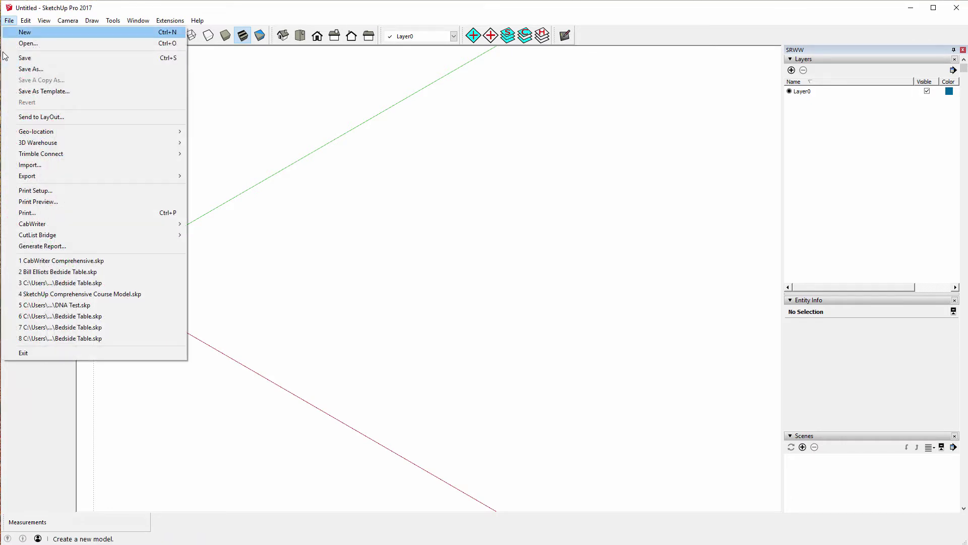
left_click(30, 69)
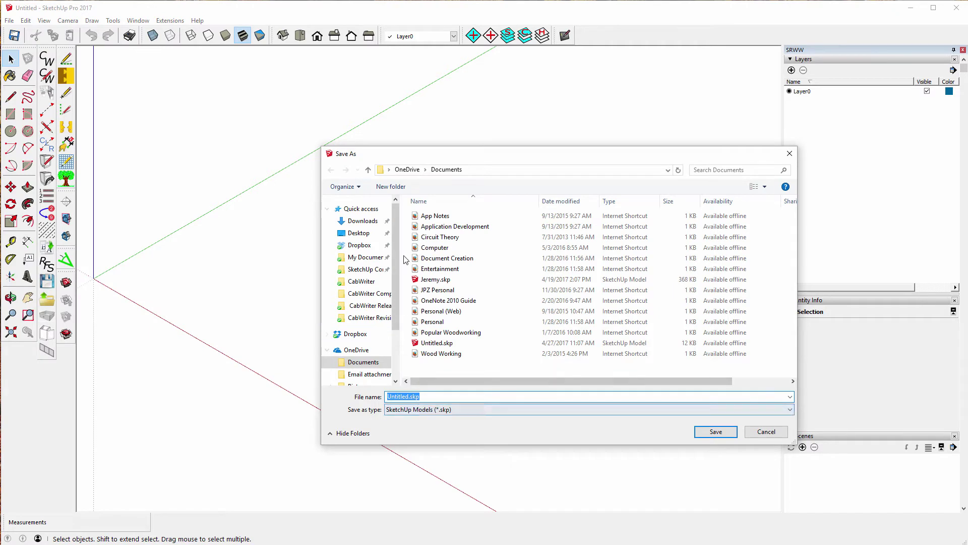
left_click(359, 233)
left_click(409, 397)
double_click(409, 397)
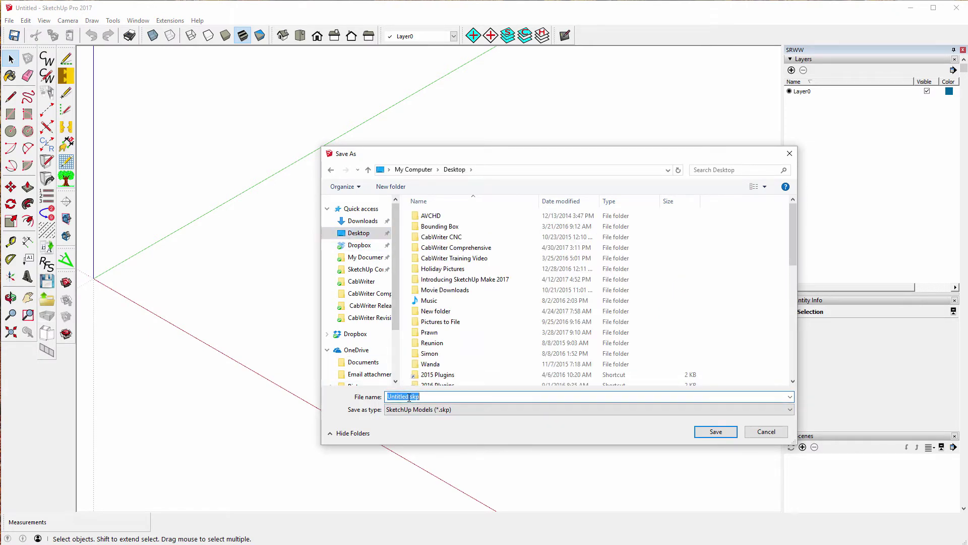
left_click(409, 397)
double_click(401, 397)
type("CabWr")
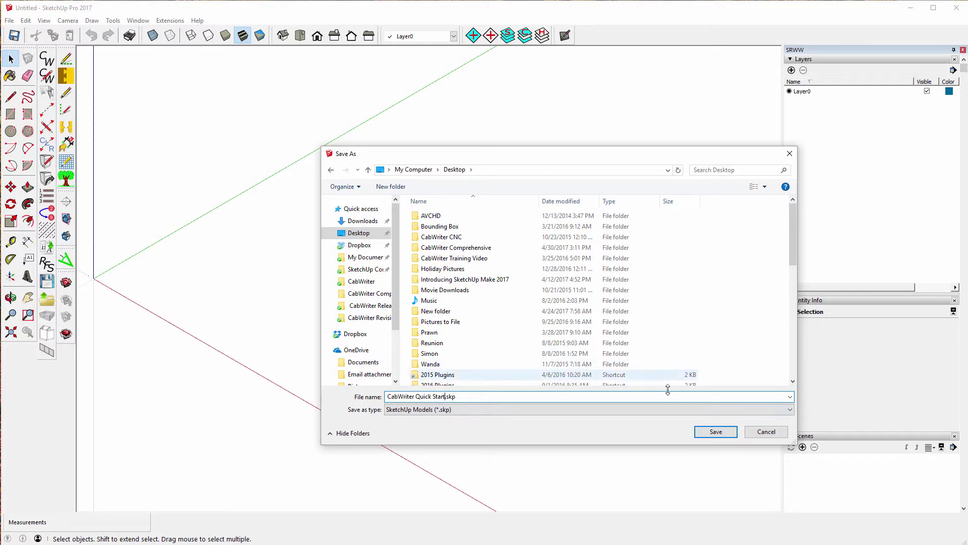
left_click(714, 433)
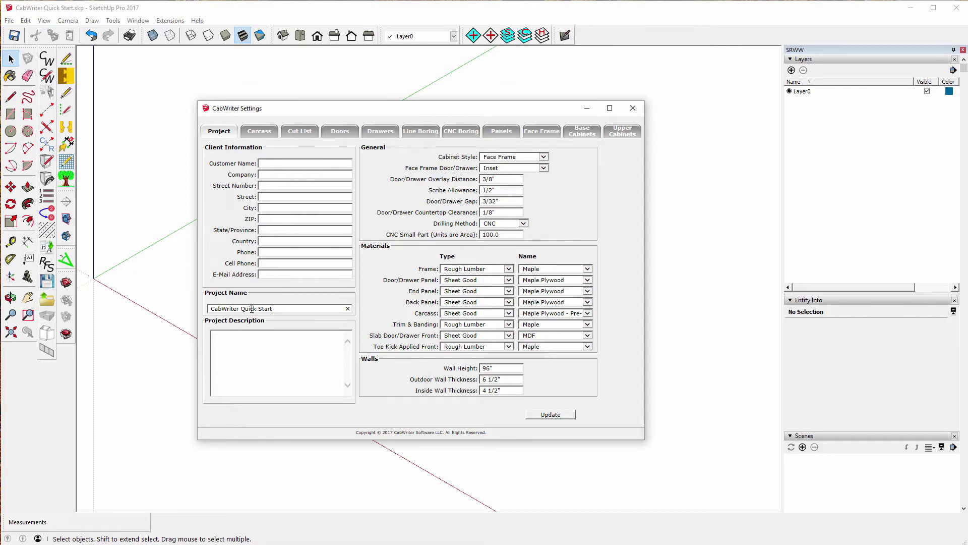
Update the CabWriter project settings with the project name CabWriter Quick Start, and close the settings
left_click(550, 417)
left_click(633, 108)
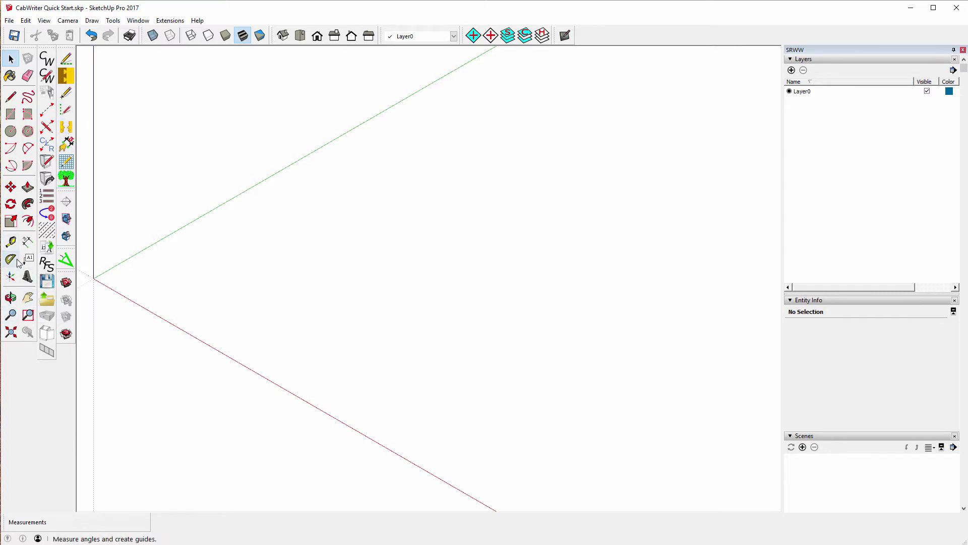
Use the Tape Measure to place one guide parallel to the red axis and another along the green axis
left_click(11, 242)
left_click(206, 343)
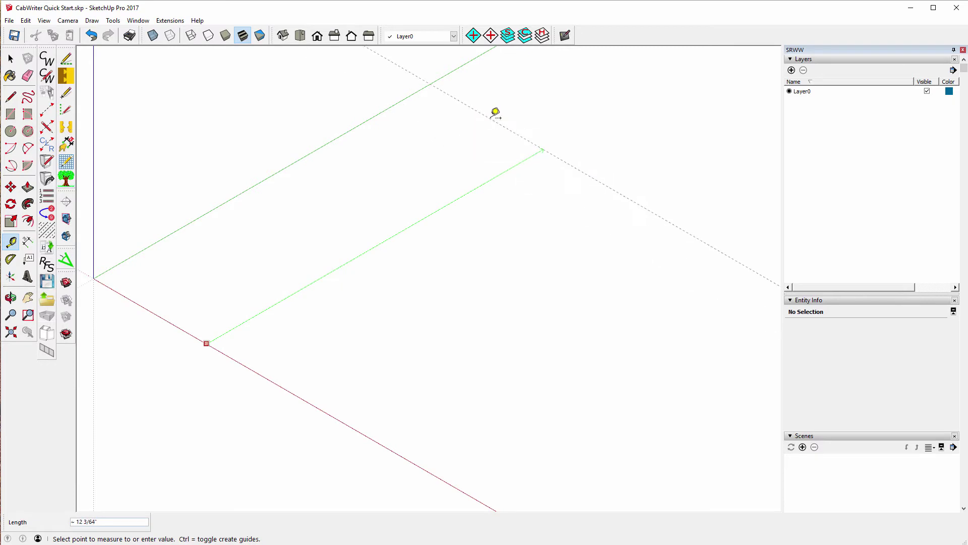
key("Escape")
scroll(502, 230, "down", 4)
scroll(474, 215, "down", 2)
scroll(359, 240, "down", 1)
scroll(239, 272, "down", 3)
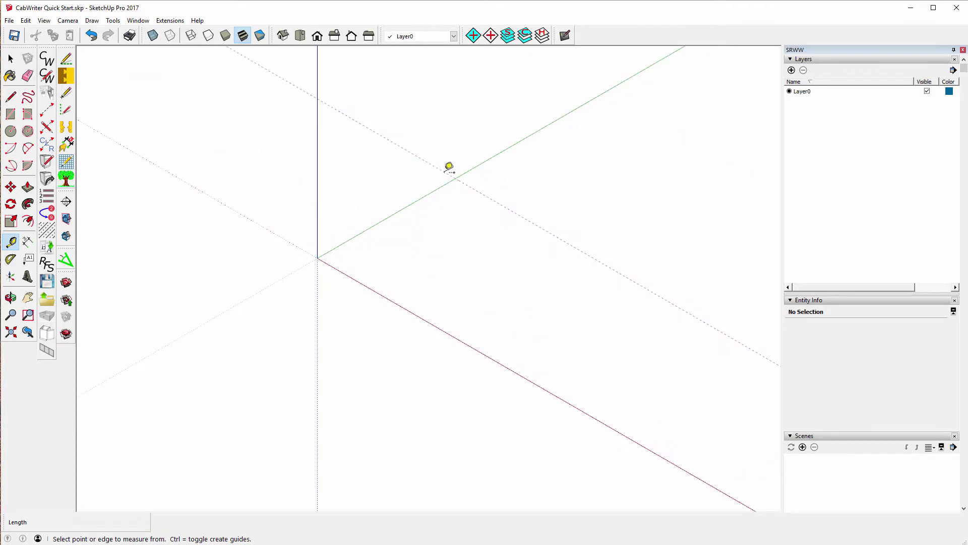
left_click(380, 221)
left_click(398, 206)
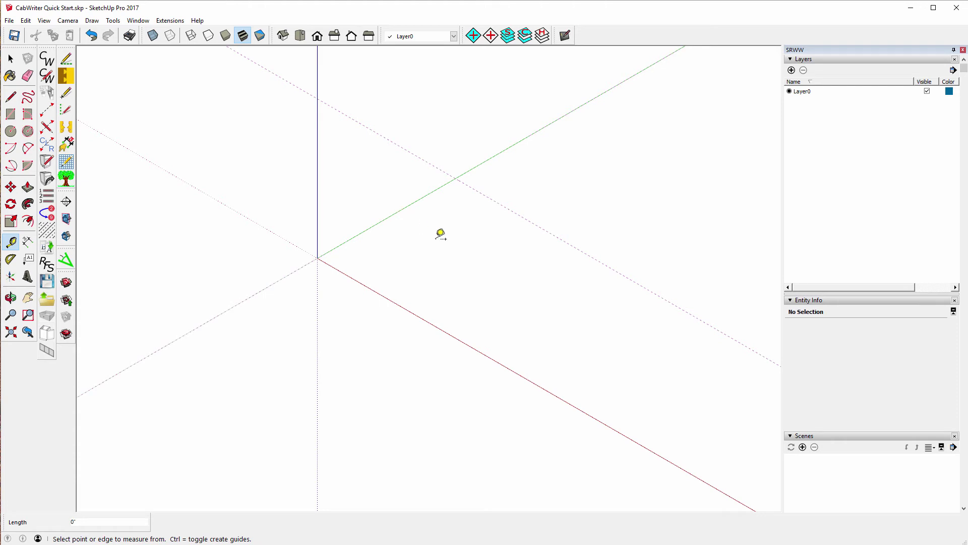
Offset a new guide 24 inches inward from each of the two perpendicular guides
left_click(517, 212)
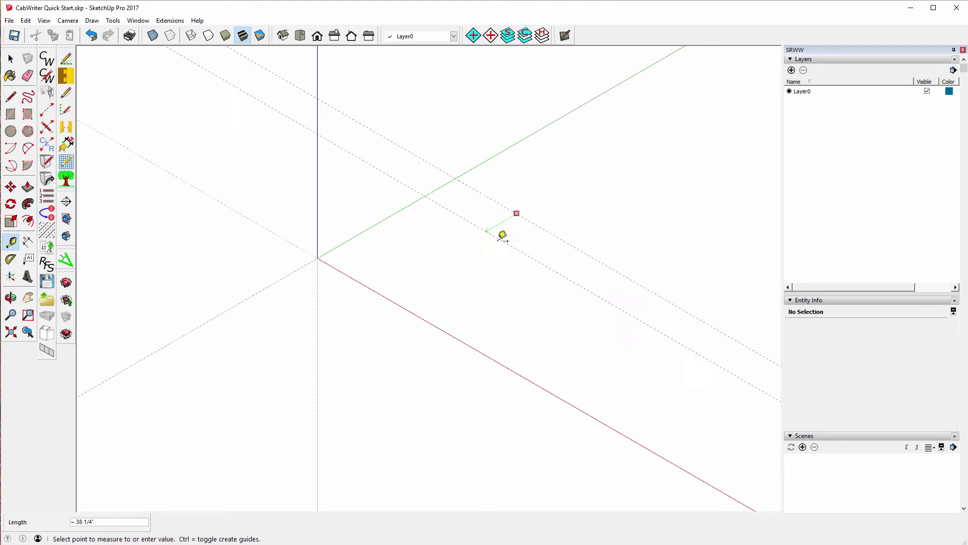
type("2")
key("Return")
left_click(393, 214)
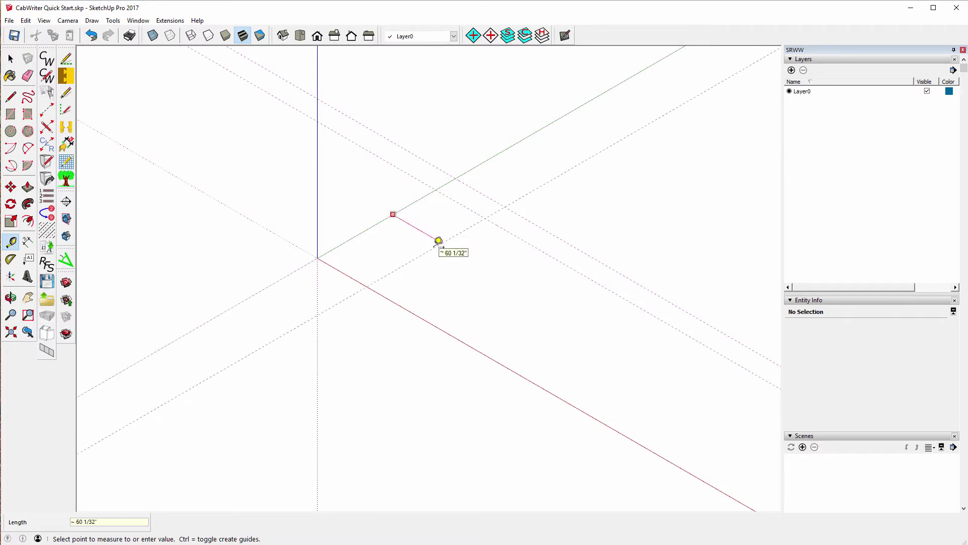
key("Escape")
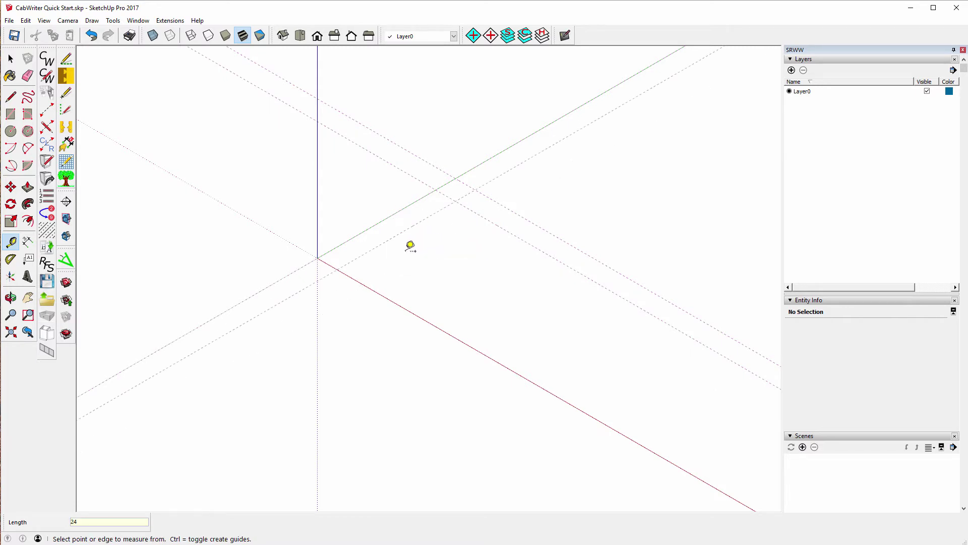
Lay out a Left Pivot Connector stile starting at the intersection of the two inner guides, running along the red direction
left_click(48, 113)
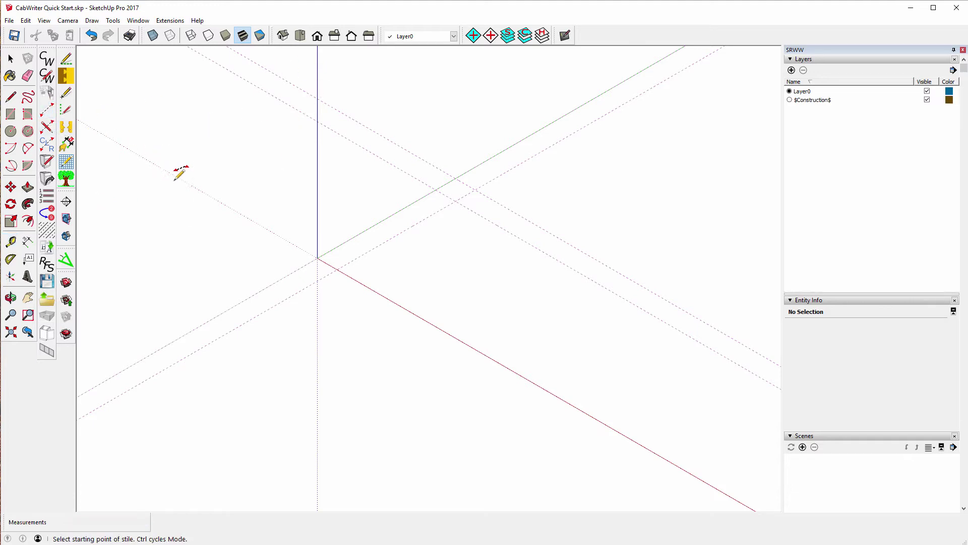
left_click(455, 200)
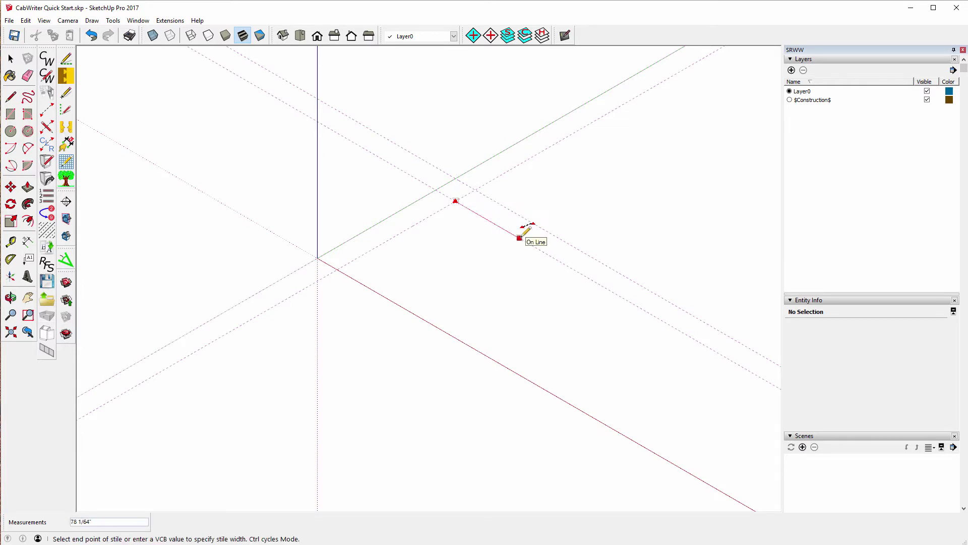
left_click(519, 237)
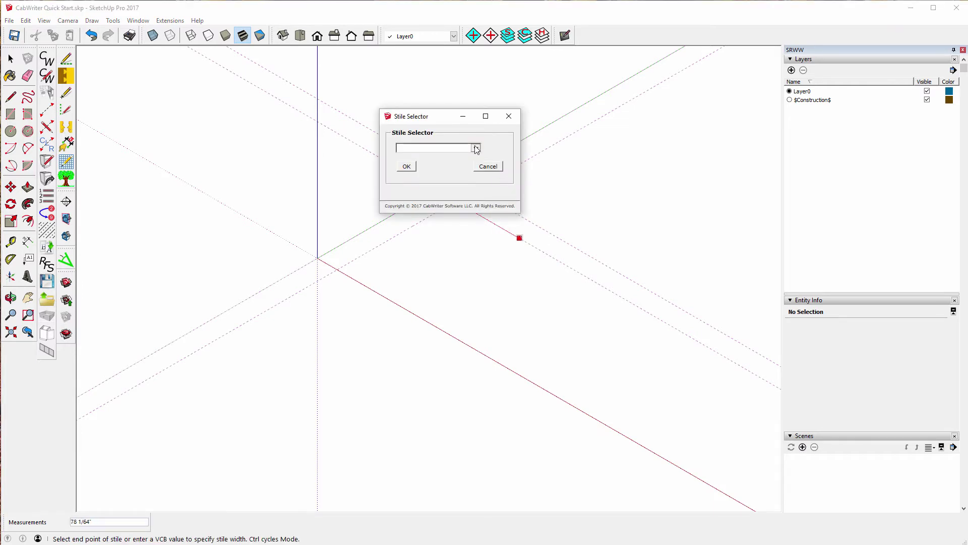
left_click(476, 147)
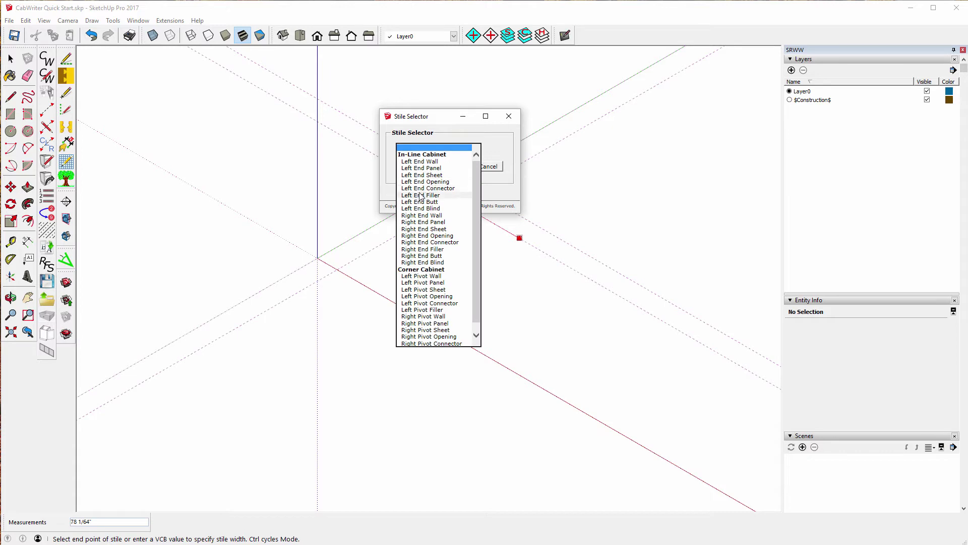
left_click(432, 304)
left_click(407, 166)
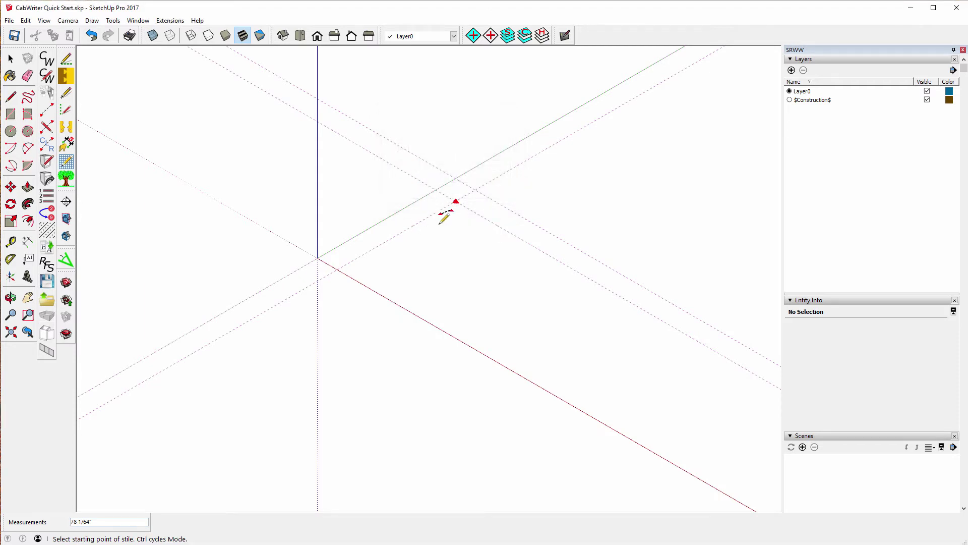
Lay out a Right End Opening stile along the guide, distancing its starting point from the corner intersection
scroll(492, 204, "up", 5)
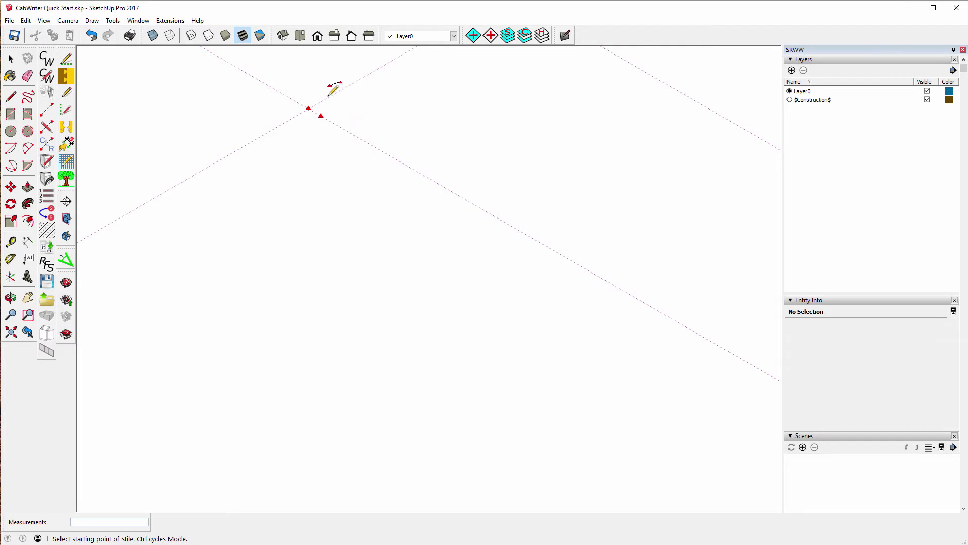
key("ctrl")
key("ctrl")
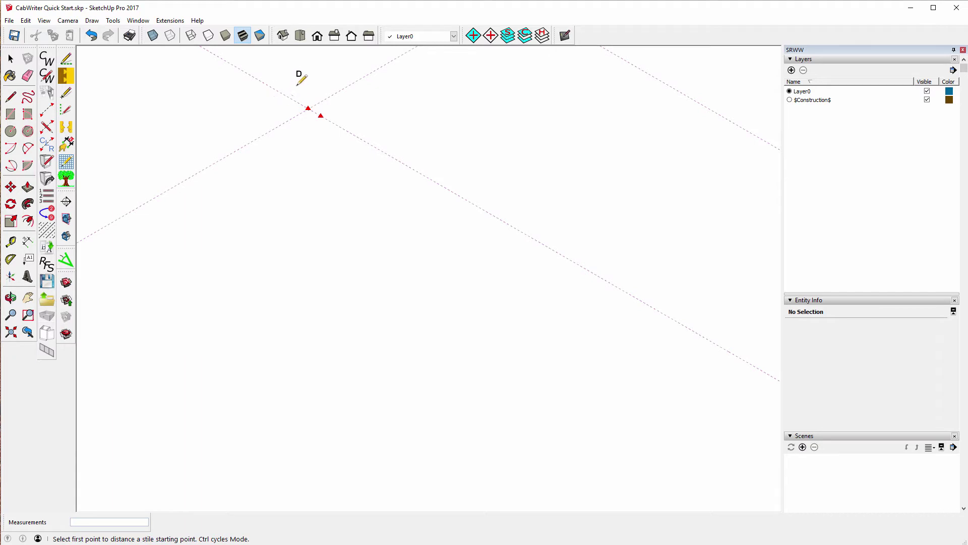
left_click(308, 108)
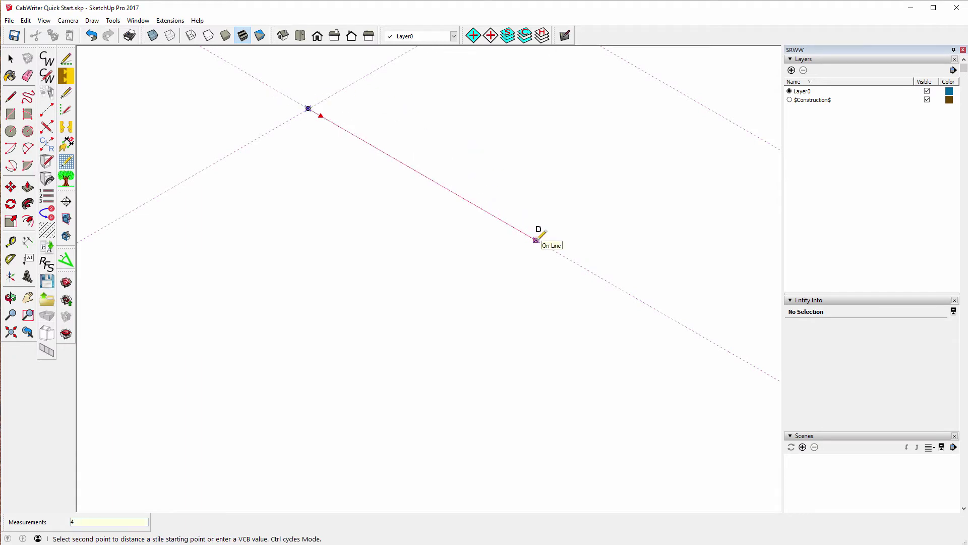
key("Return")
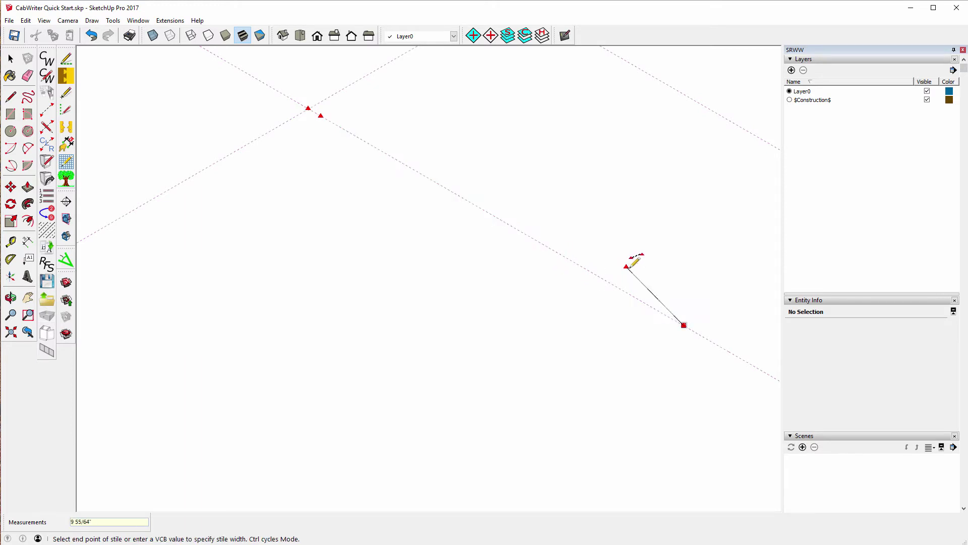
left_click(637, 299)
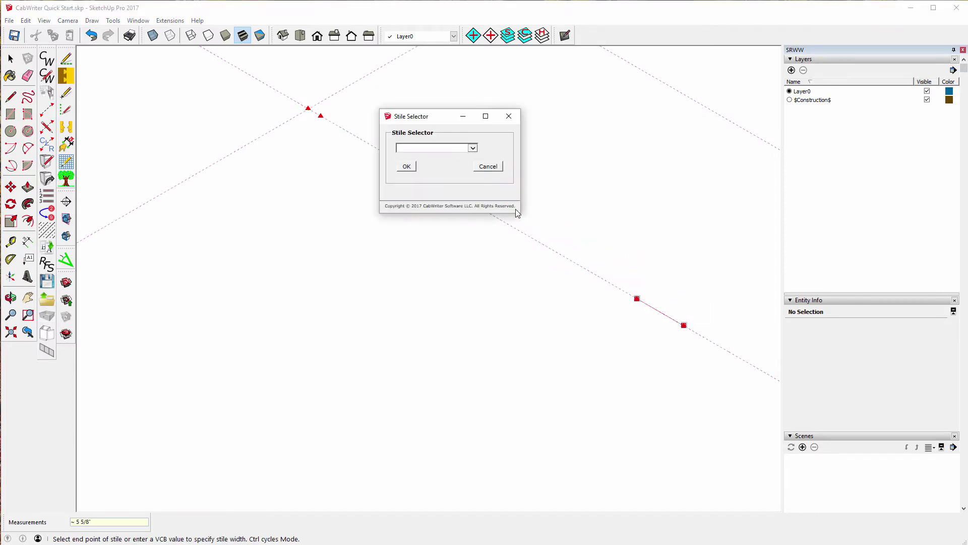
left_click(473, 148)
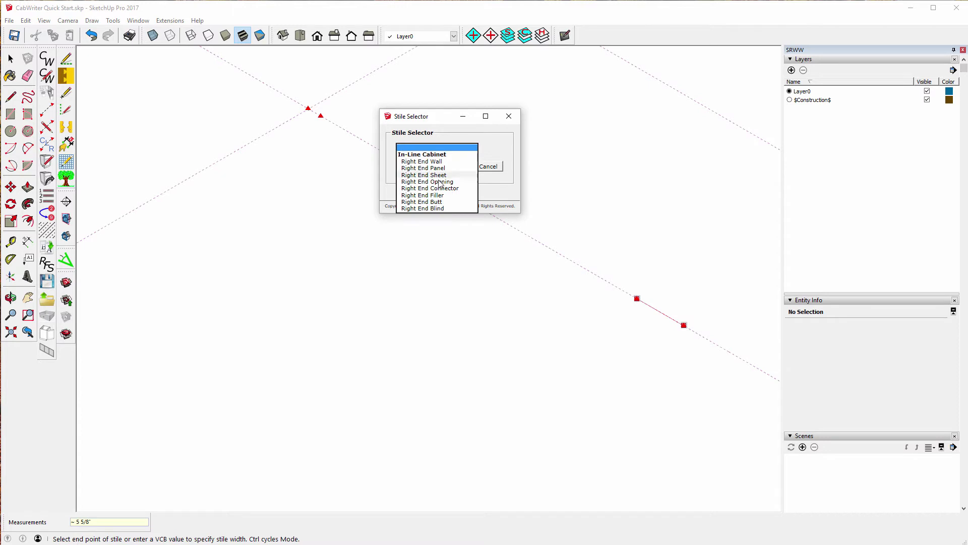
left_click(409, 182)
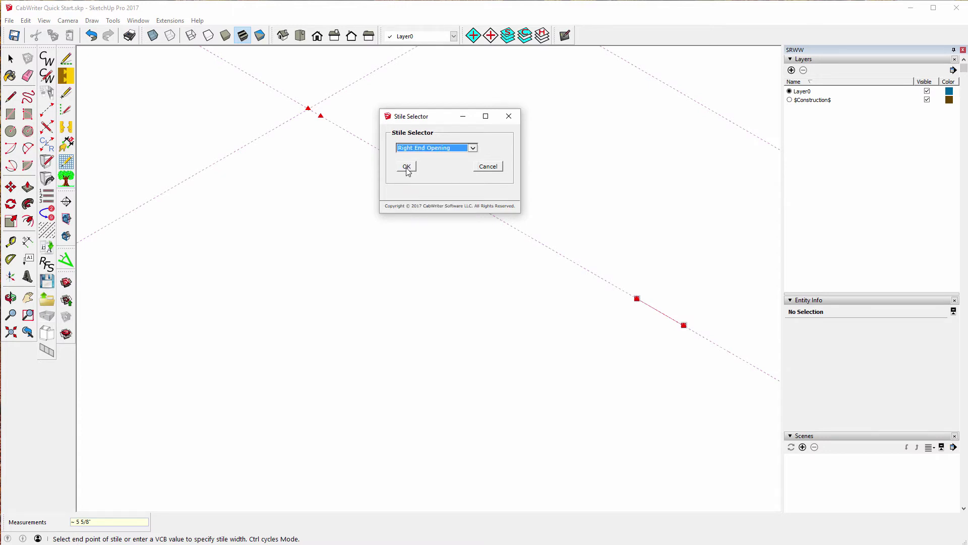
left_click(406, 167)
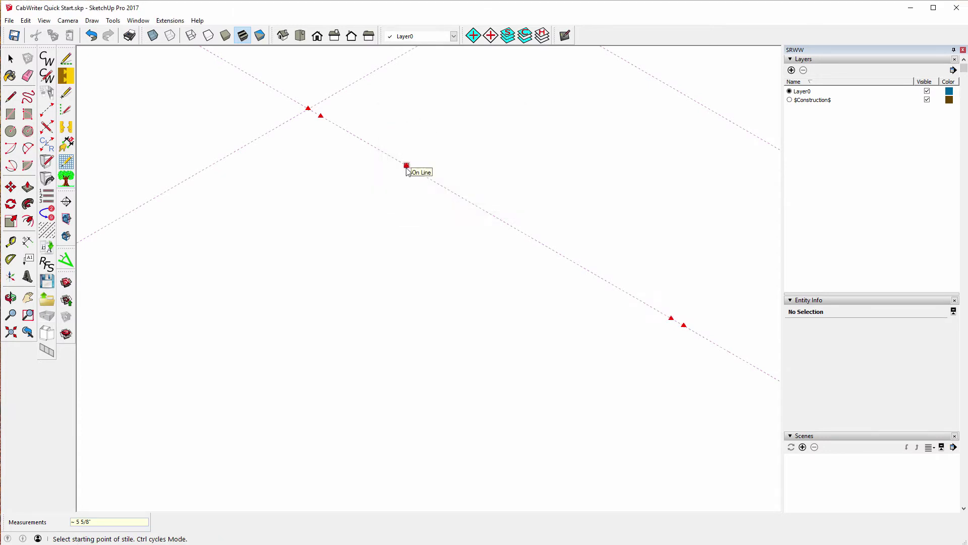
Lay out an intermediate stile between the two end stiles, distancing its starting point from the corner intersection
key("ctrl")
key("ctrl")
left_click(308, 108)
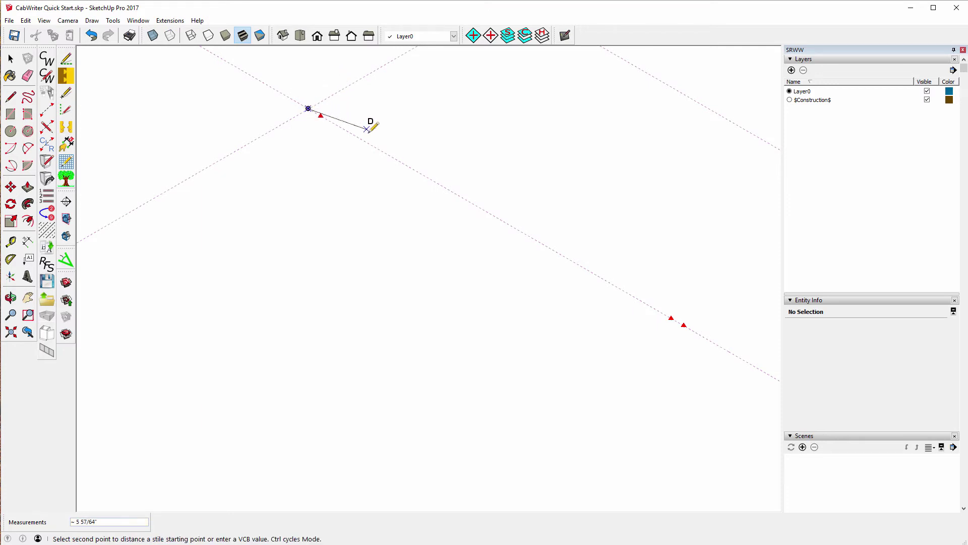
left_click(382, 152)
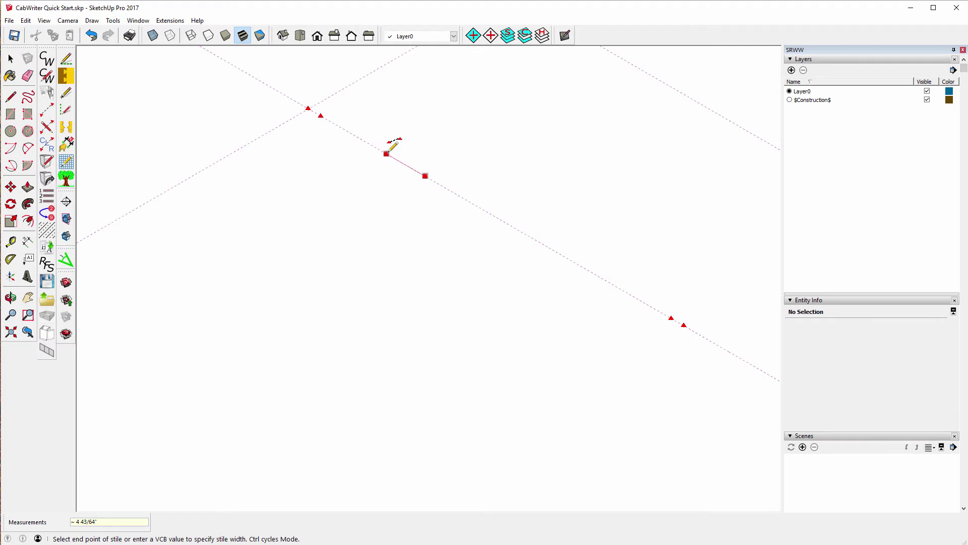
key("Escape")
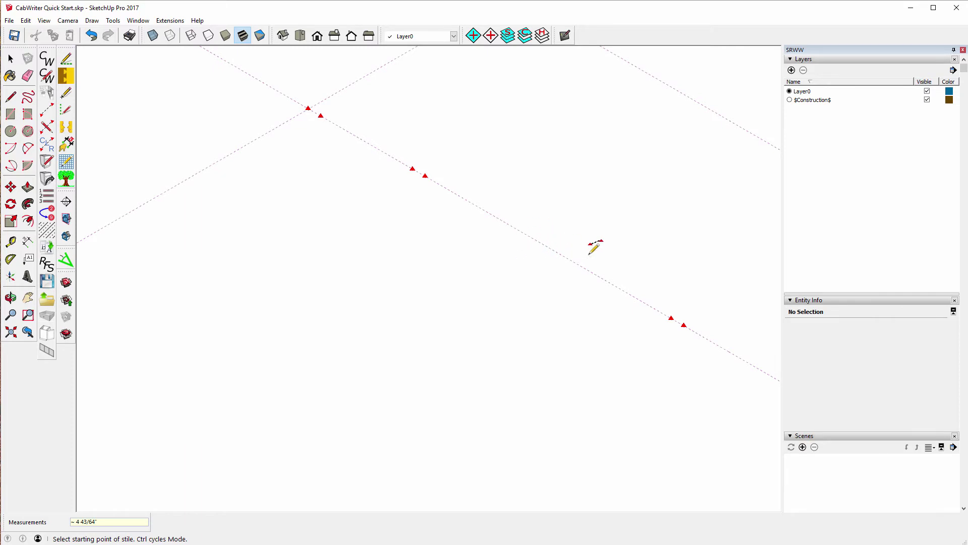
Lay out a second intermediate stile, starting 15 inches back along the guide from the right end stile
left_click(669, 317)
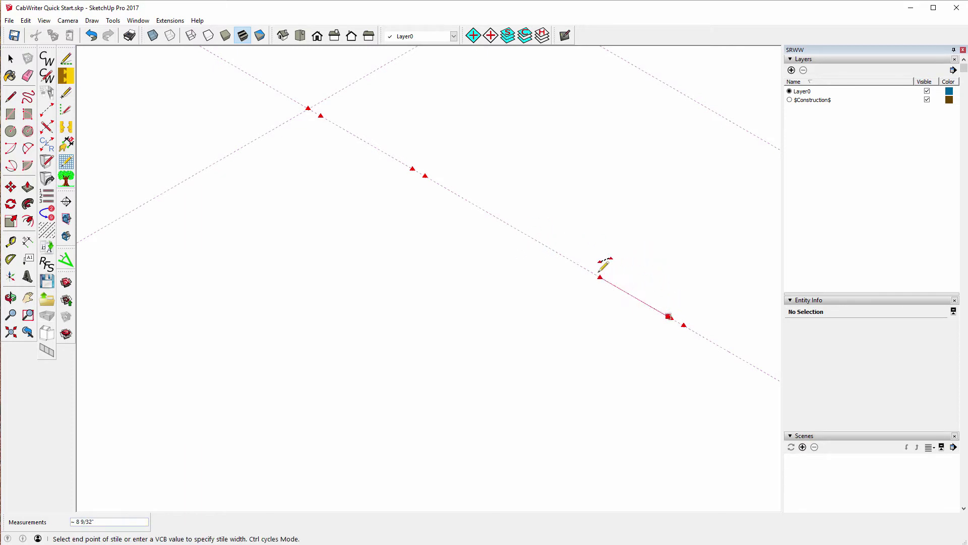
left_click(571, 260)
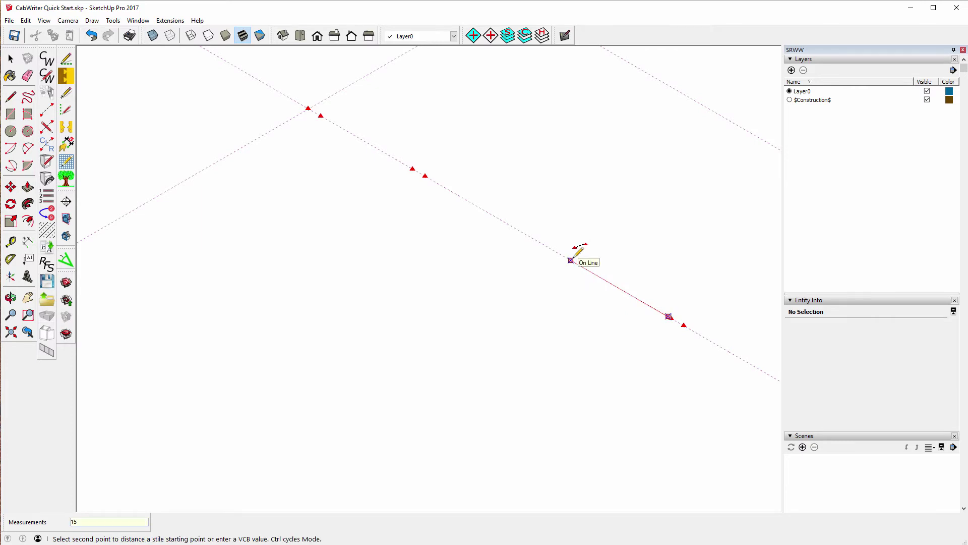
key("Return")
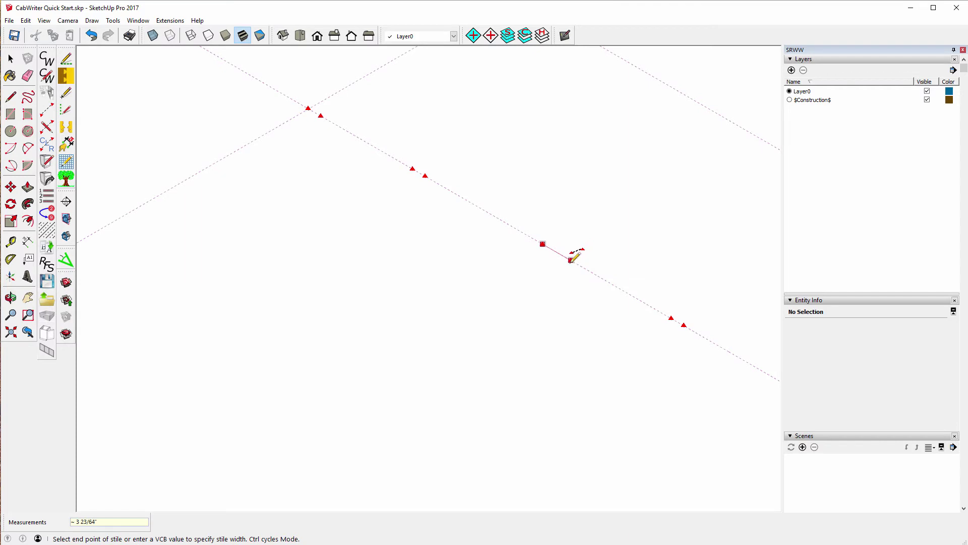
left_click(572, 261)
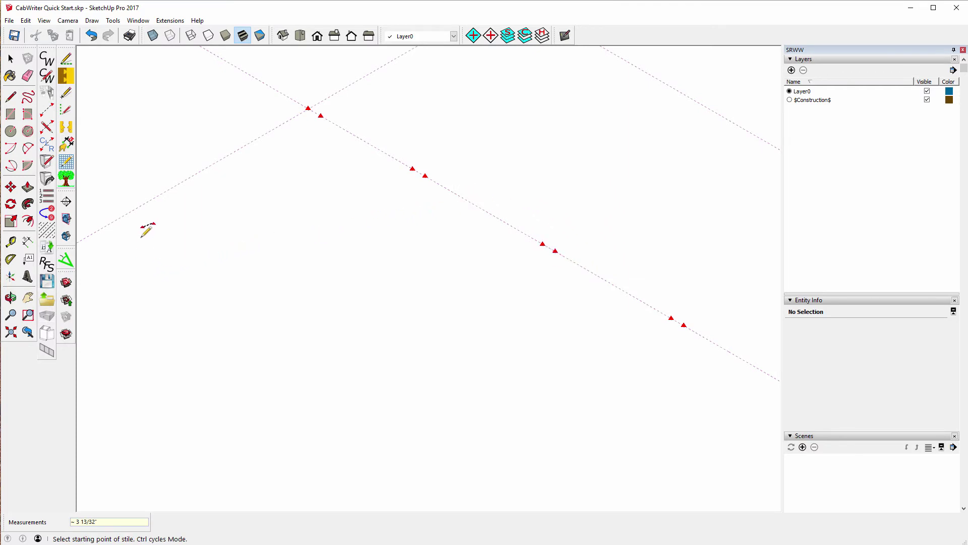
Measure the opening between the two intermediate stiles along the guide
left_click(11, 242)
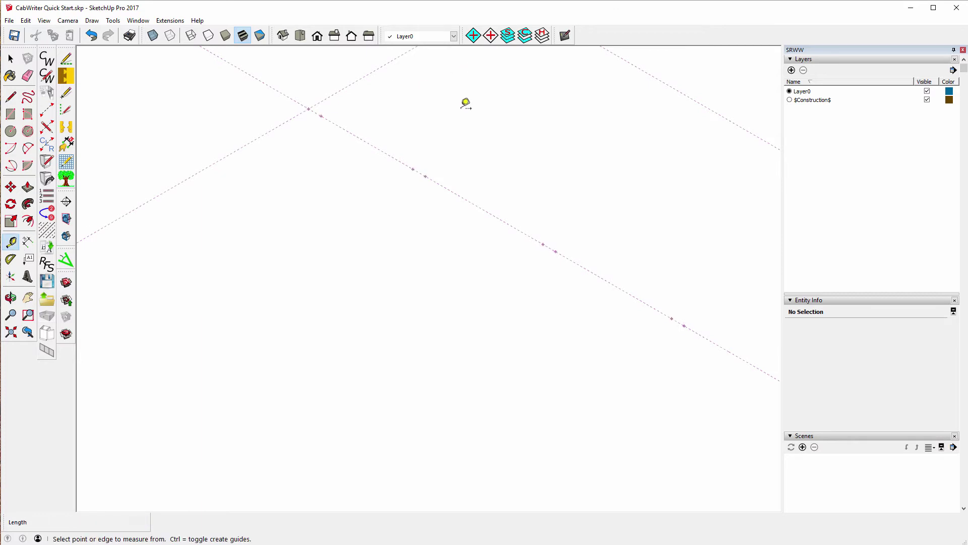
left_click(425, 176)
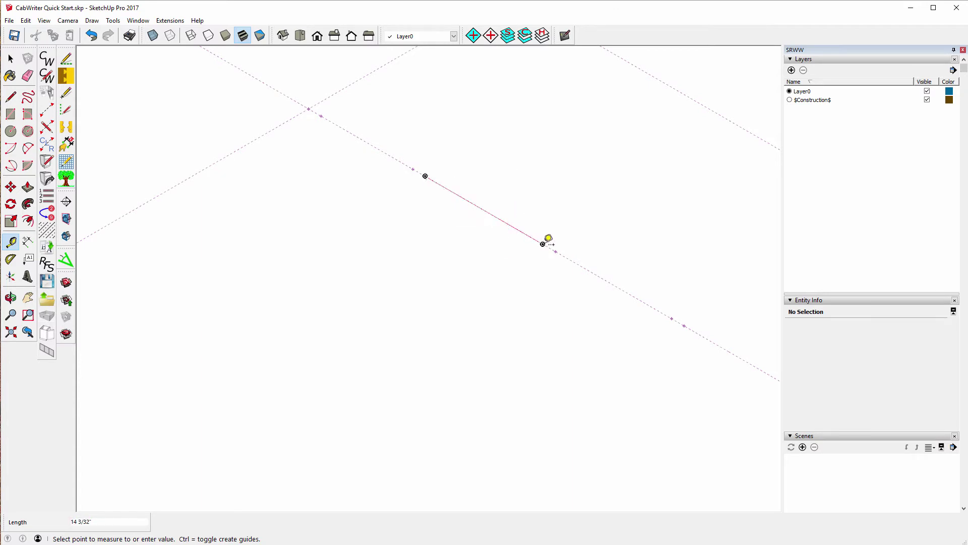
left_click(506, 230)
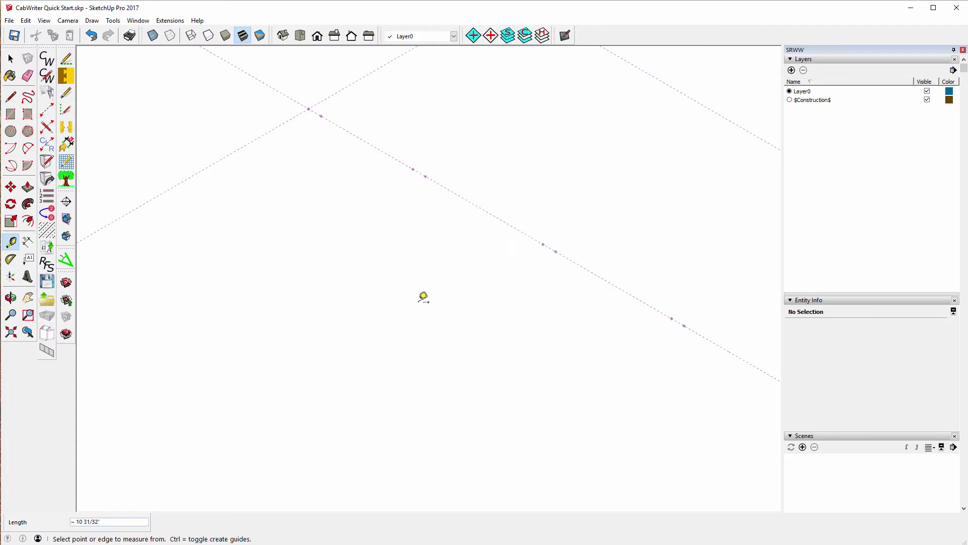
Start drawing the base cabinet boxes and set Box Number 1 to Lazy Susan Base with default options
scroll(254, 315, "down", 2)
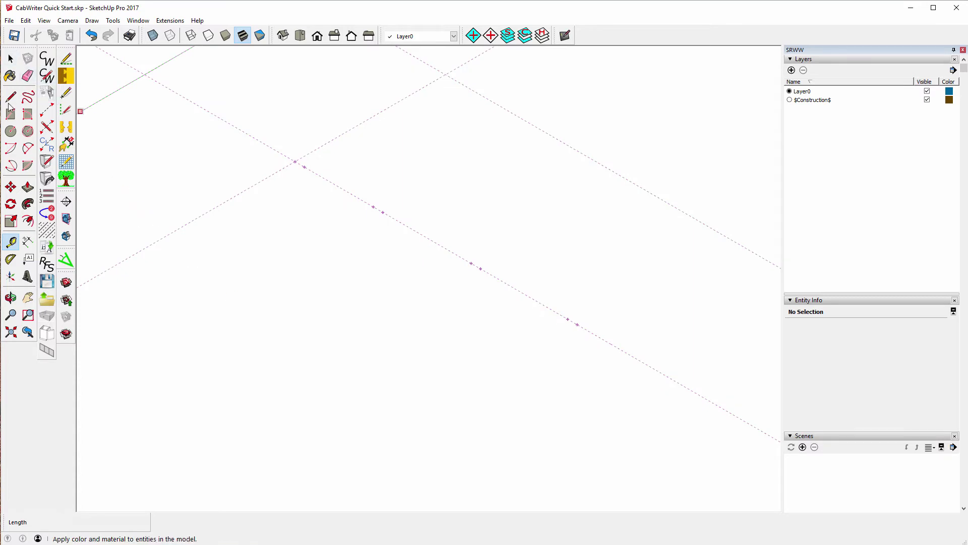
left_click(47, 109)
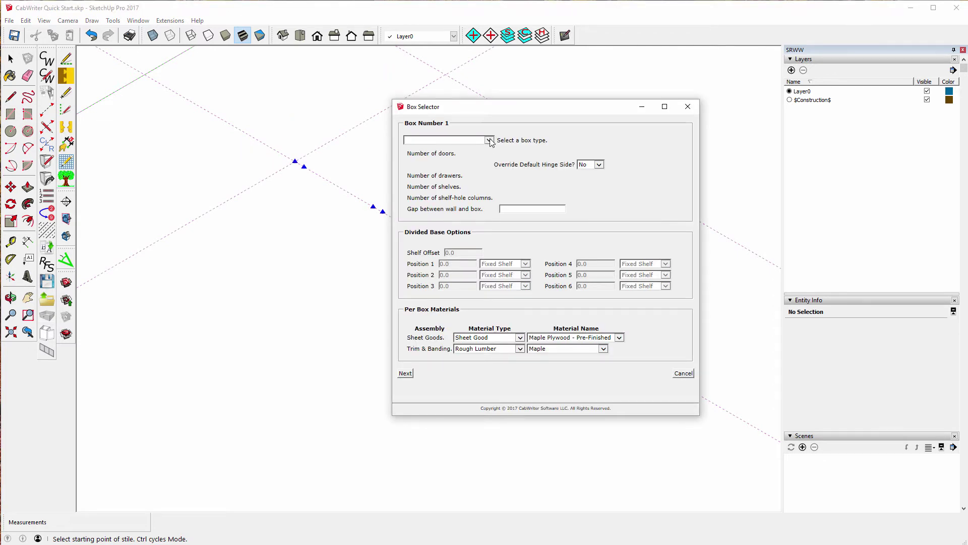
left_click(489, 141)
left_click(542, 112)
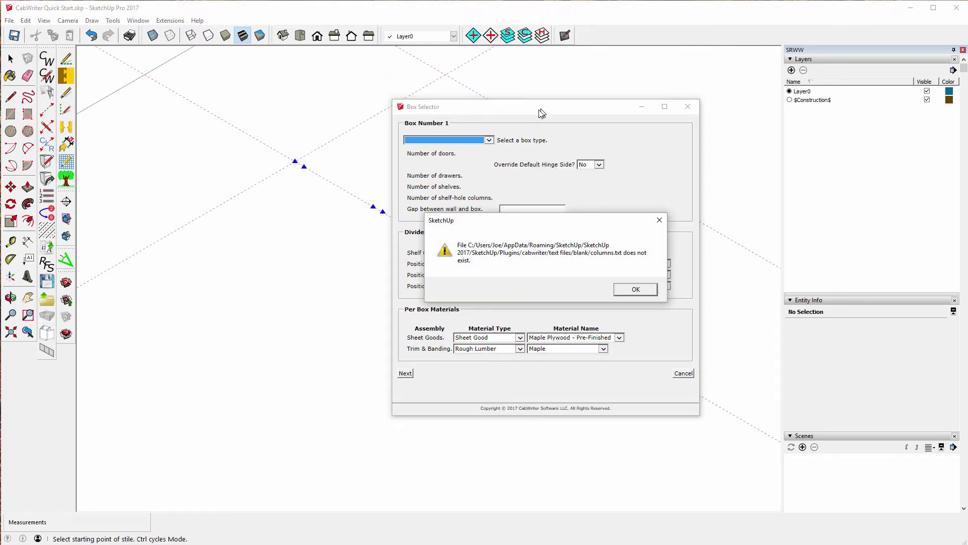
left_click(635, 289)
left_click_drag(487, 117, 697, 202)
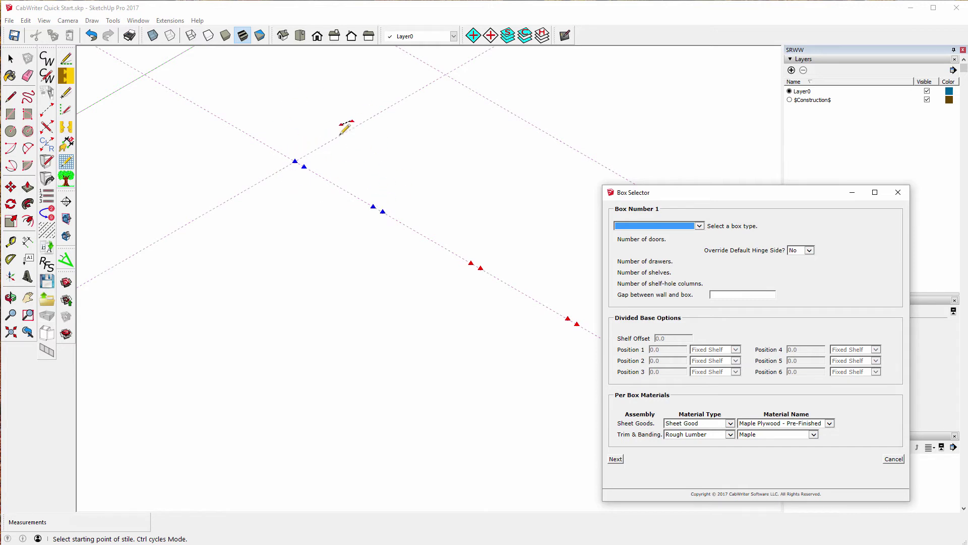
left_click(700, 227)
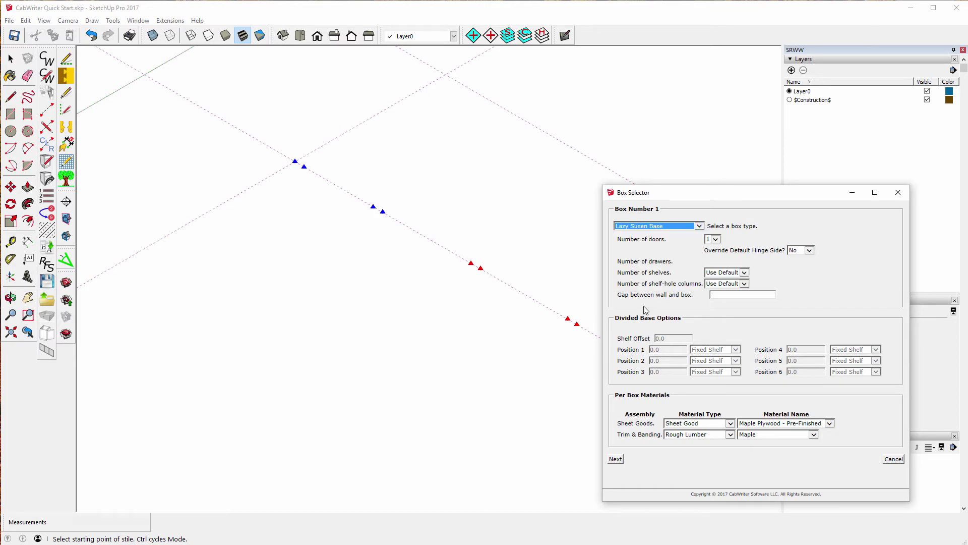
left_click(617, 458)
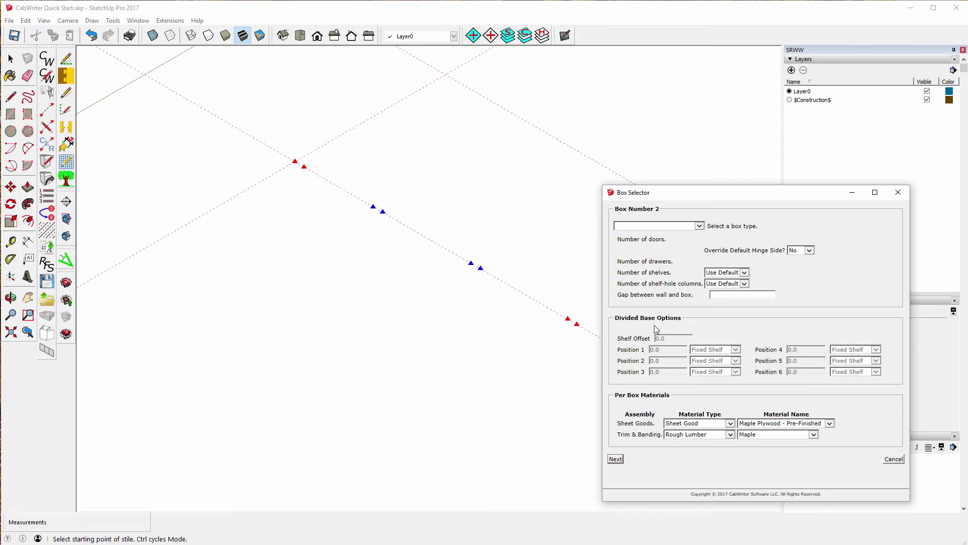
Set Box Number 2 to Drawer Bank Base with 3 drawers
left_click(699, 226)
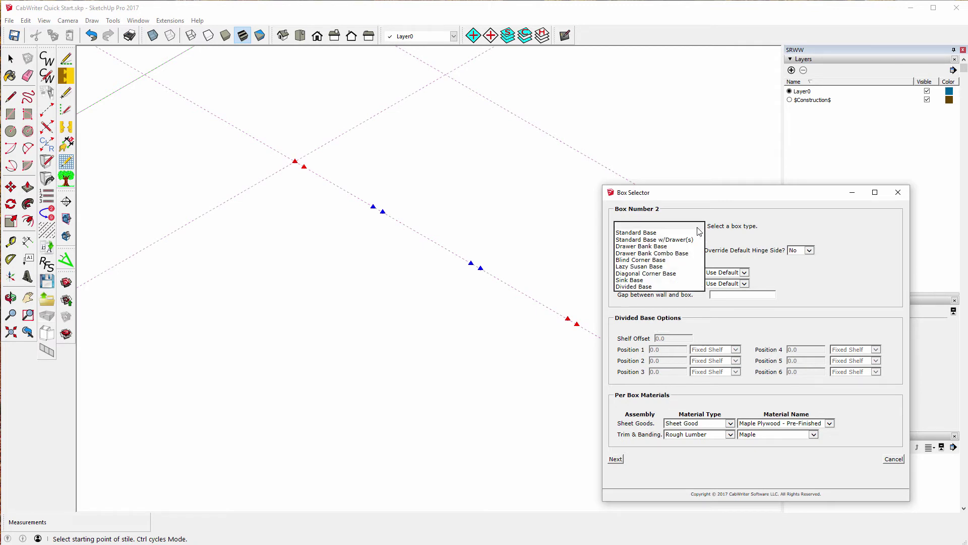
left_click(665, 247)
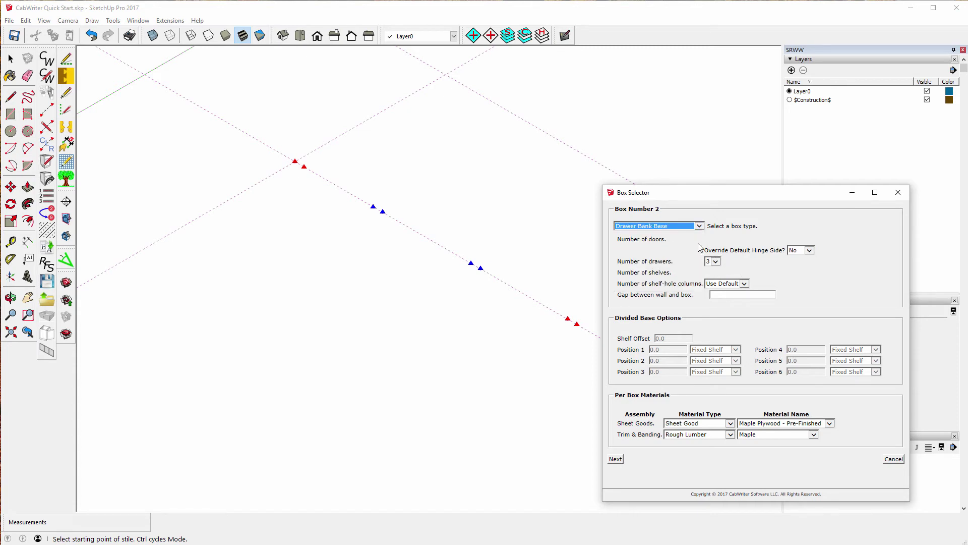
left_click(614, 461)
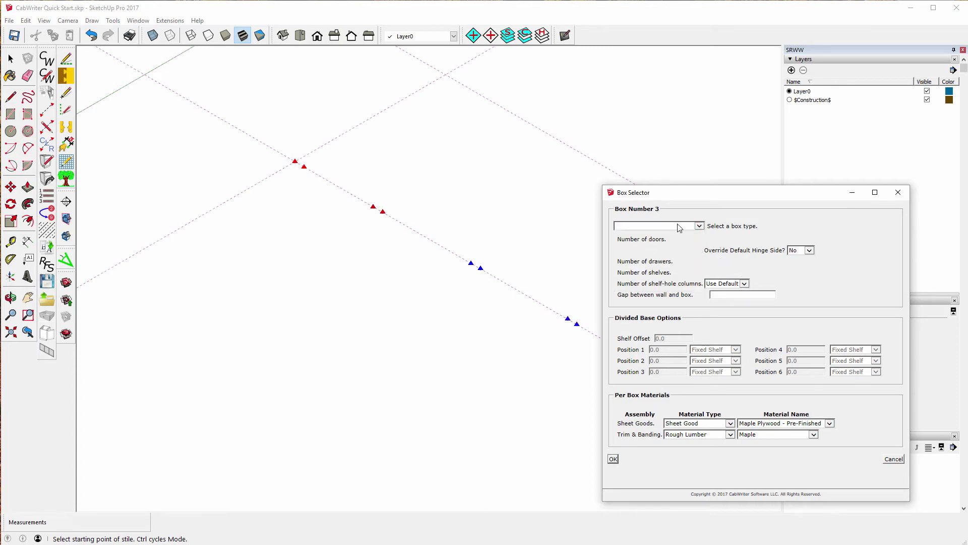
Set Box Number 3 to Standard Base w/Drawer(s) with 1 door and 1 drawer, and generate the cabinet run
left_click_drag(707, 205, 195, 214)
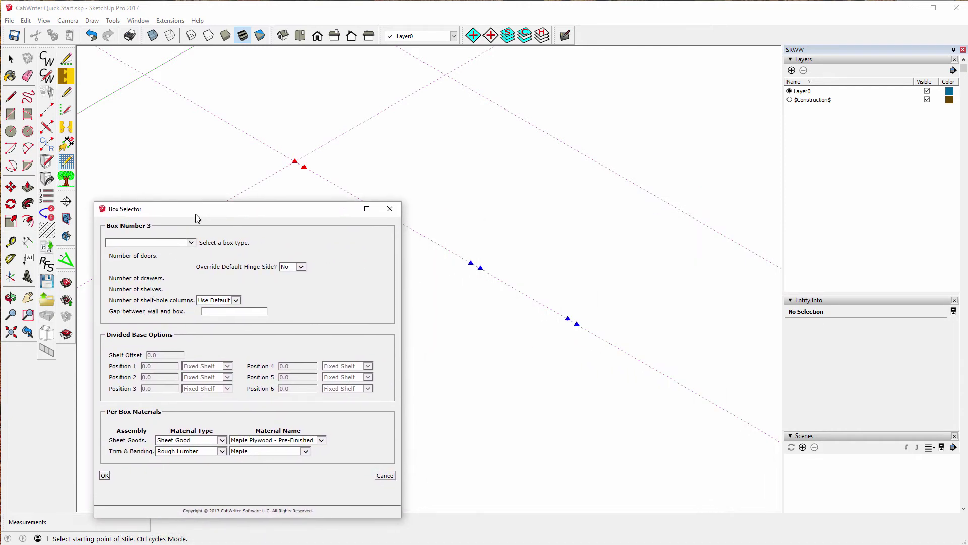
left_click(191, 243)
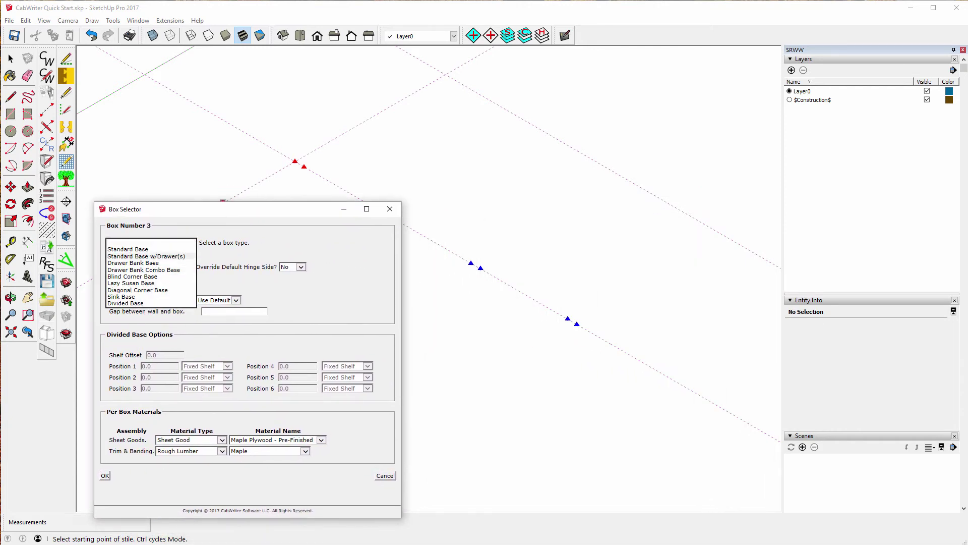
left_click(151, 257)
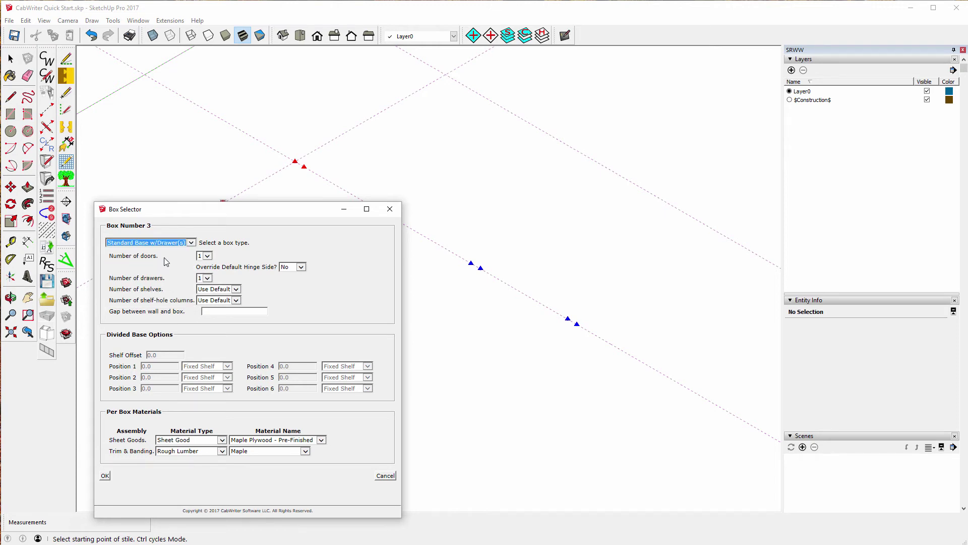
left_click(106, 475)
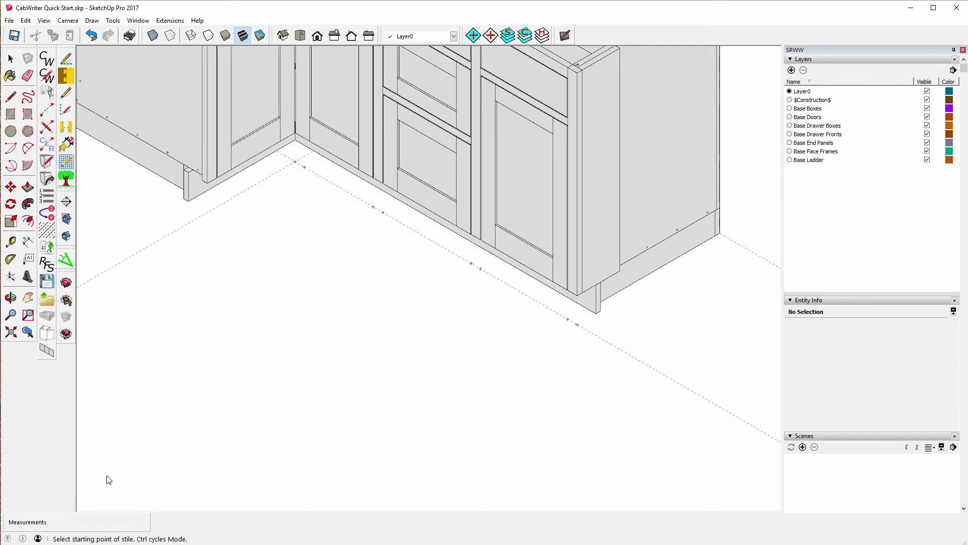
scroll(272, 441, "down", 3)
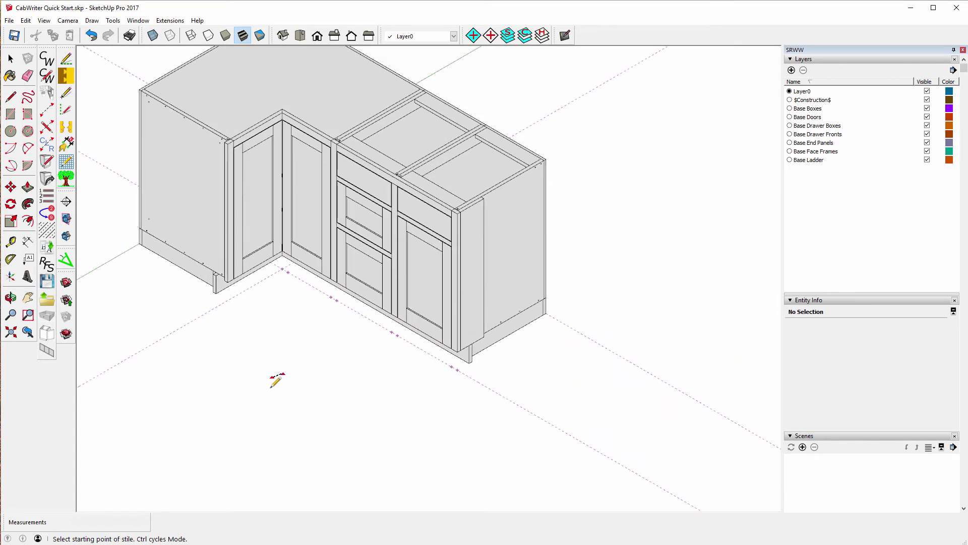
scroll(302, 403, "down", 2)
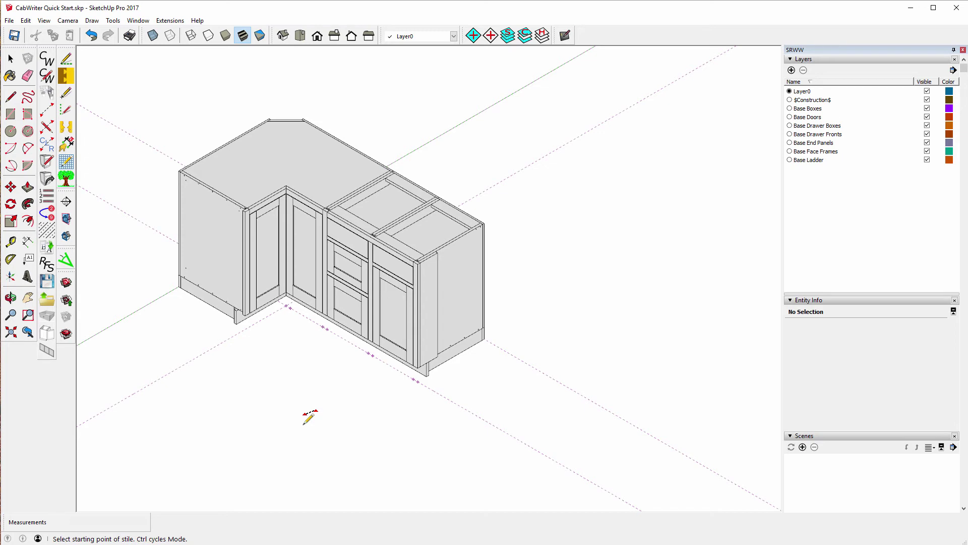
left_click(10, 59)
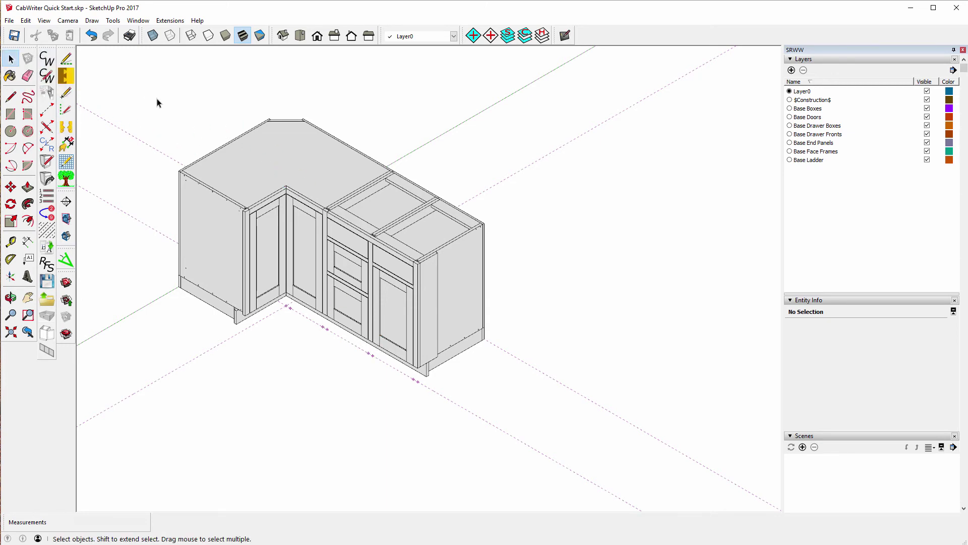
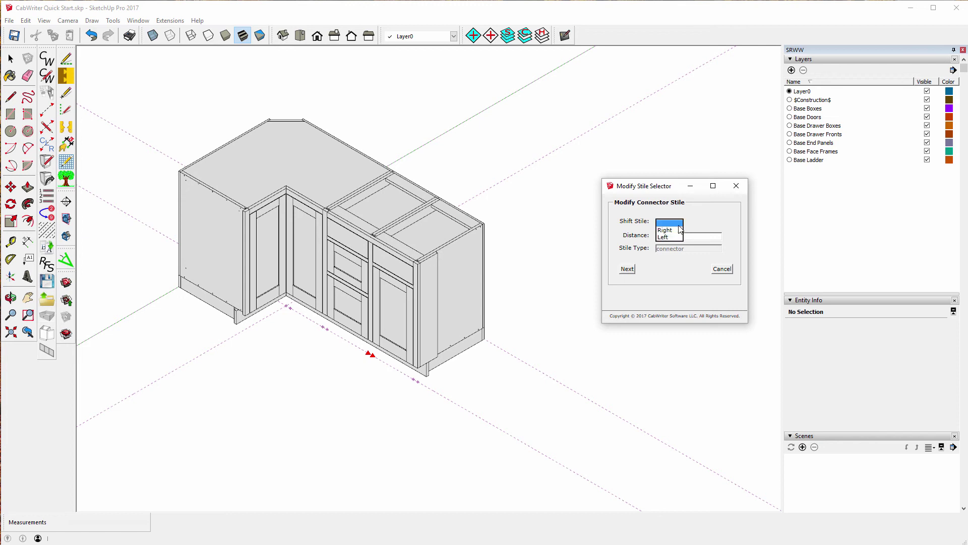
Shift the connector stile between the drawer bank and the standard base left by 1 3/32, keep the Right End Opening stile settings, and regenerate the cabinets
left_click(666, 240)
left_click(666, 238)
type("1 3")
type("/8")
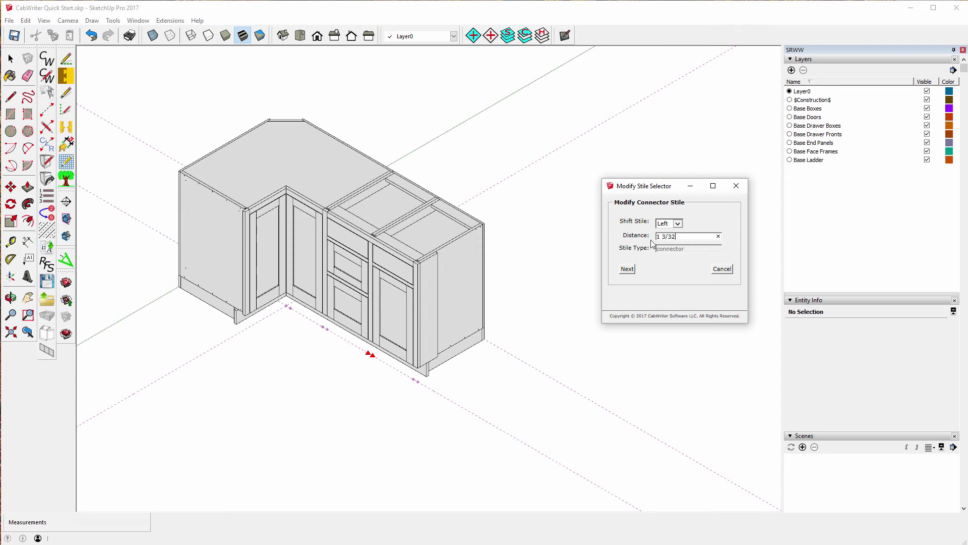
left_click(630, 271)
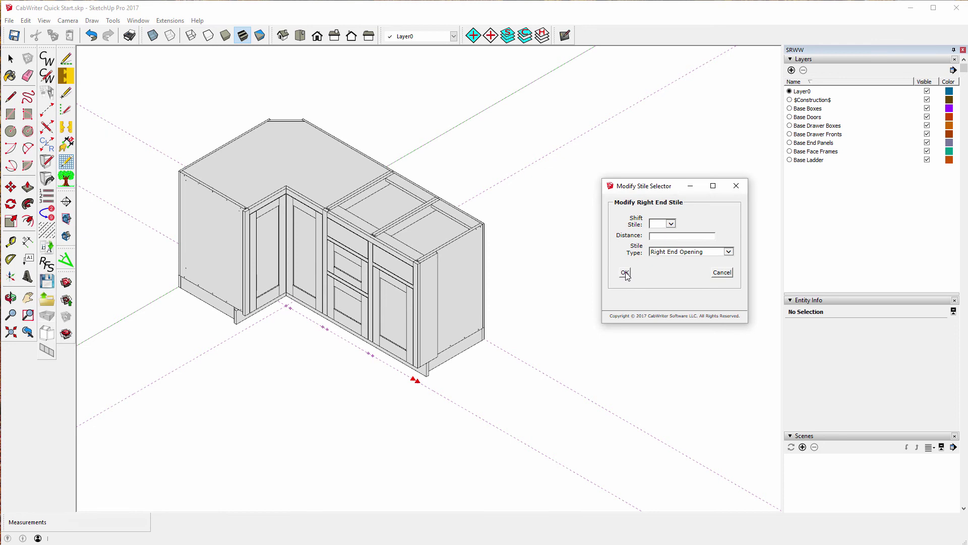
left_click(625, 273)
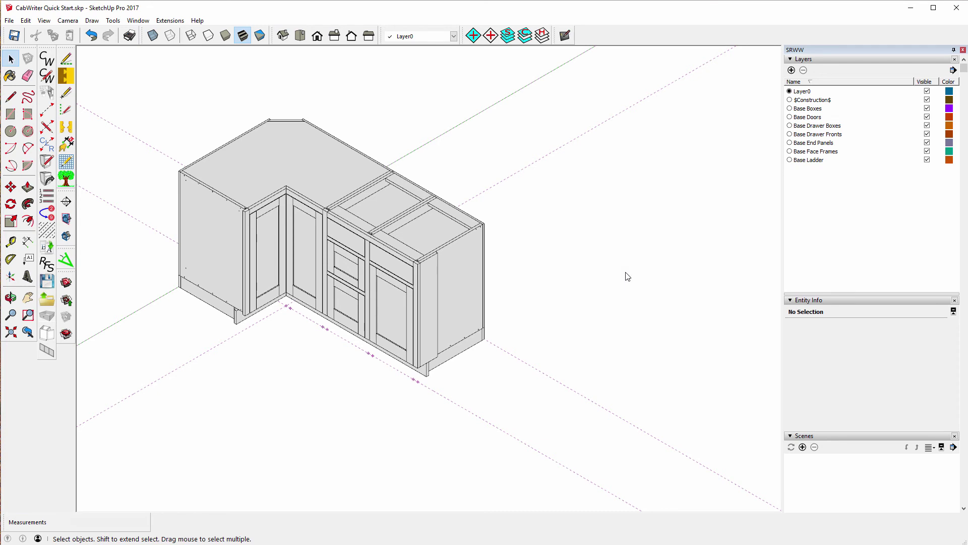
Measure along the guide from the first intermediate stile mark towards the second
scroll(375, 351, "up", 3)
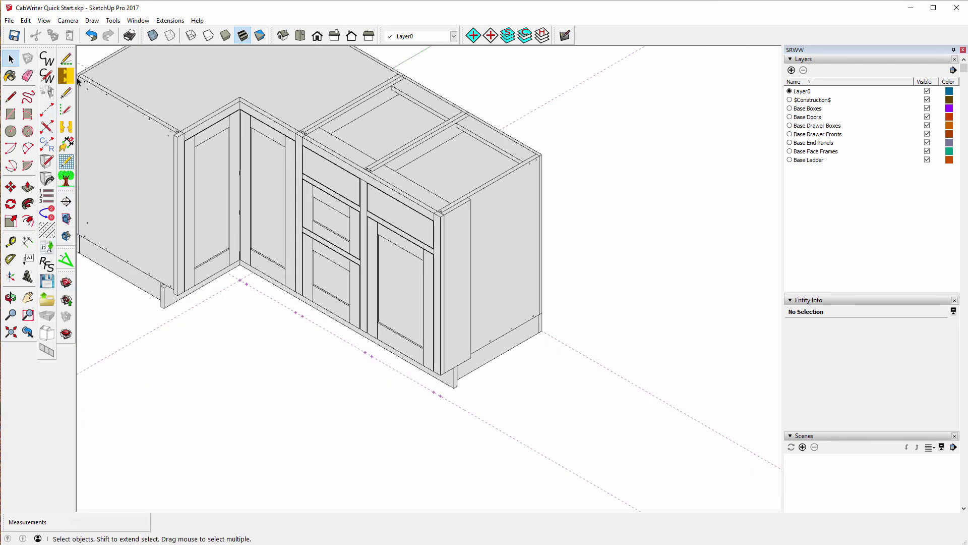
left_click(14, 245)
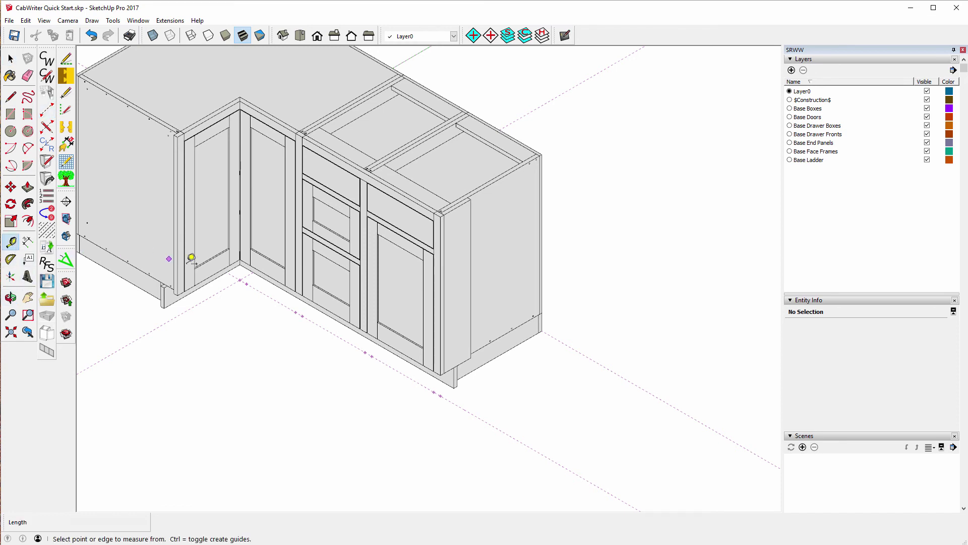
left_click(302, 316)
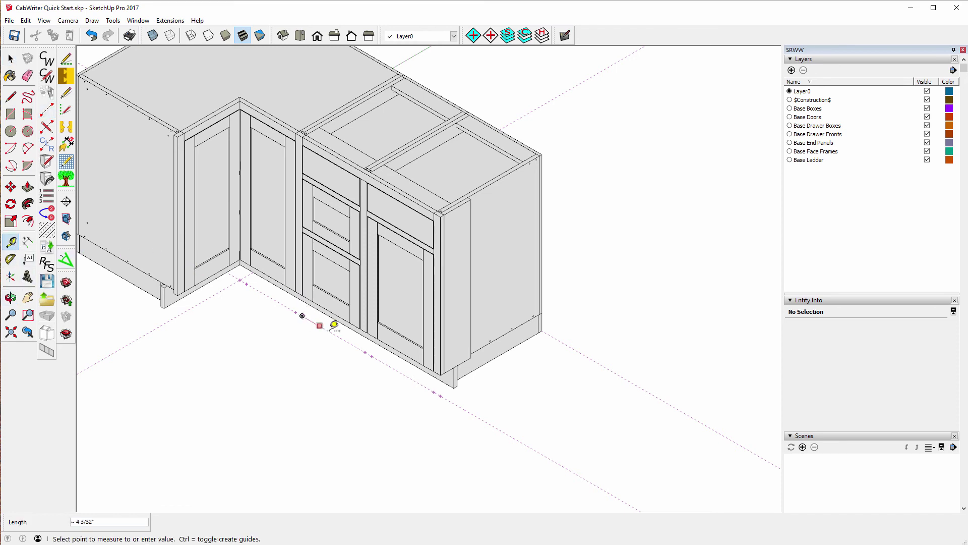
left_click(372, 348)
Measure the drawer bank's opening width between its face frame stiles at the lower rail
scroll(304, 244, "up", 6)
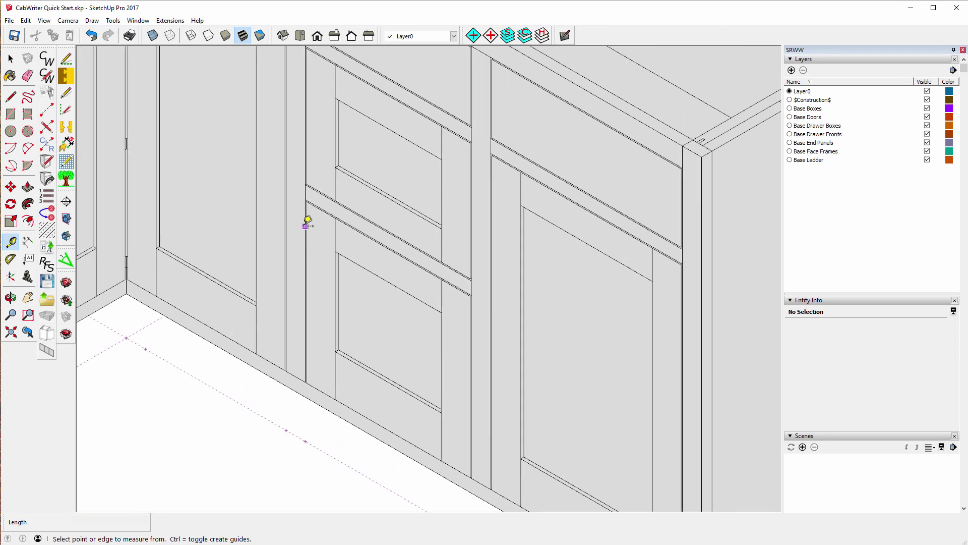
scroll(305, 222, "up", 2)
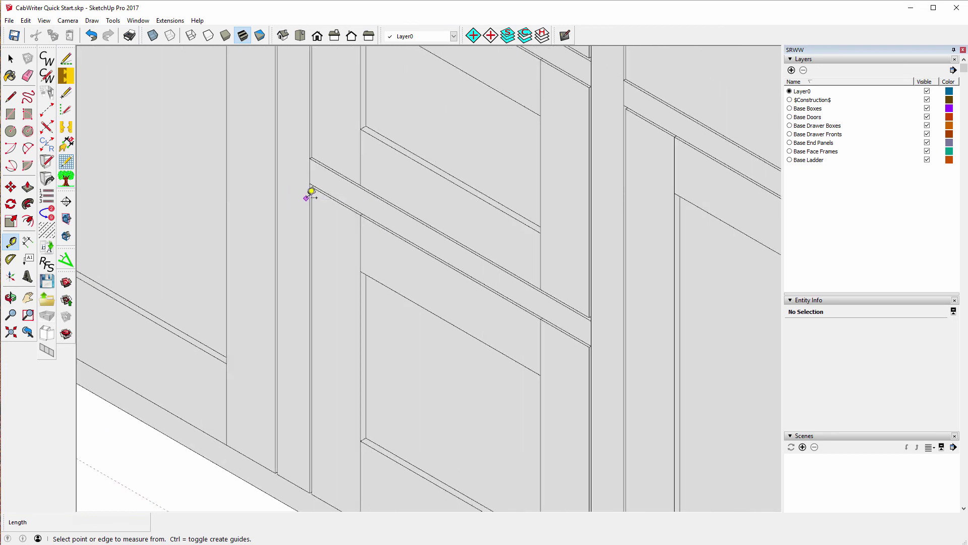
left_click(309, 171)
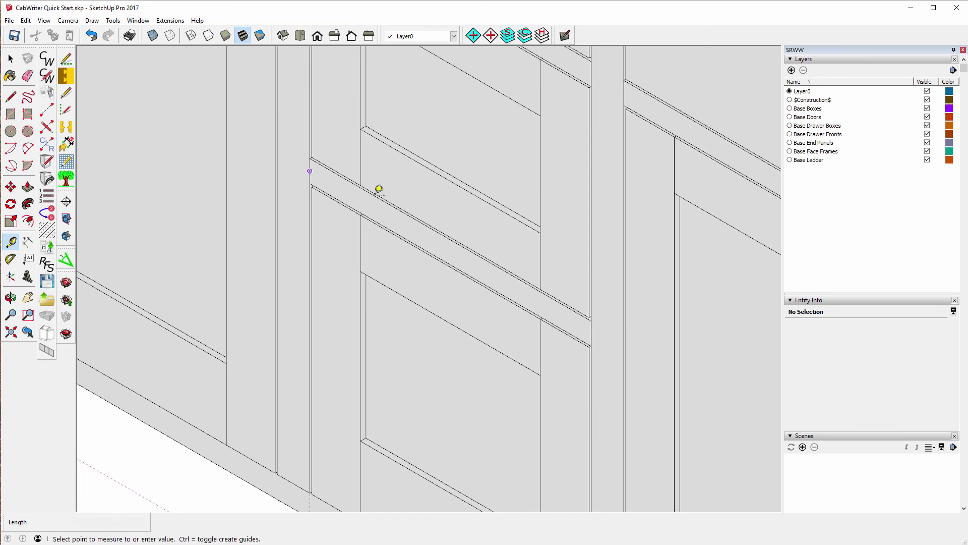
left_click(595, 325)
Measure the standard base's opening width between its face frame stiles at the rail below the drawer
scroll(434, 331, "down", 10)
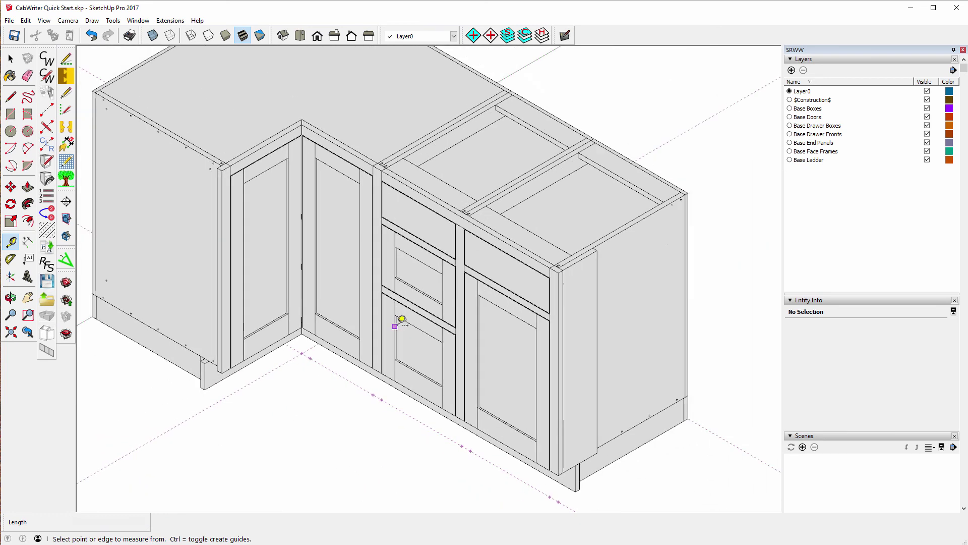
scroll(511, 335, "up", 8)
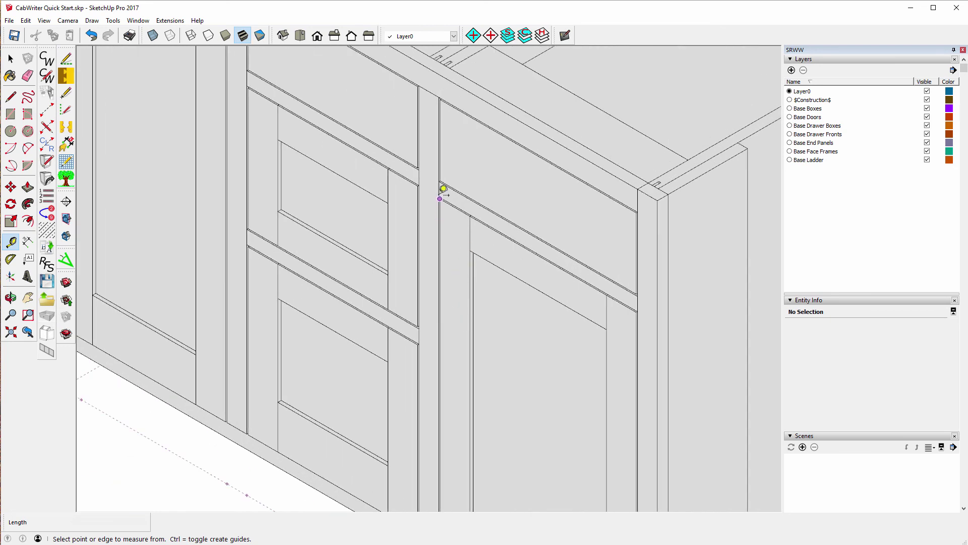
left_click(443, 183)
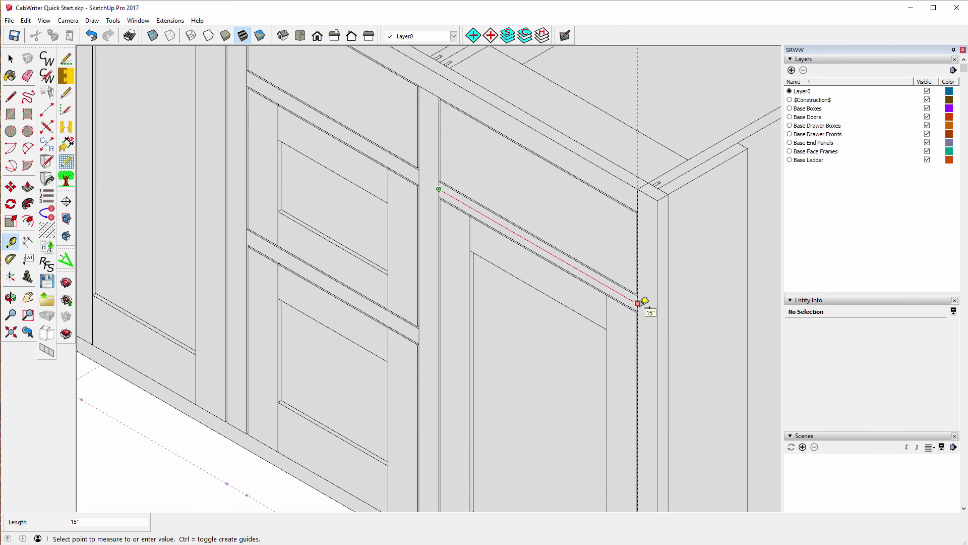
scroll(565, 301, "down", 10)
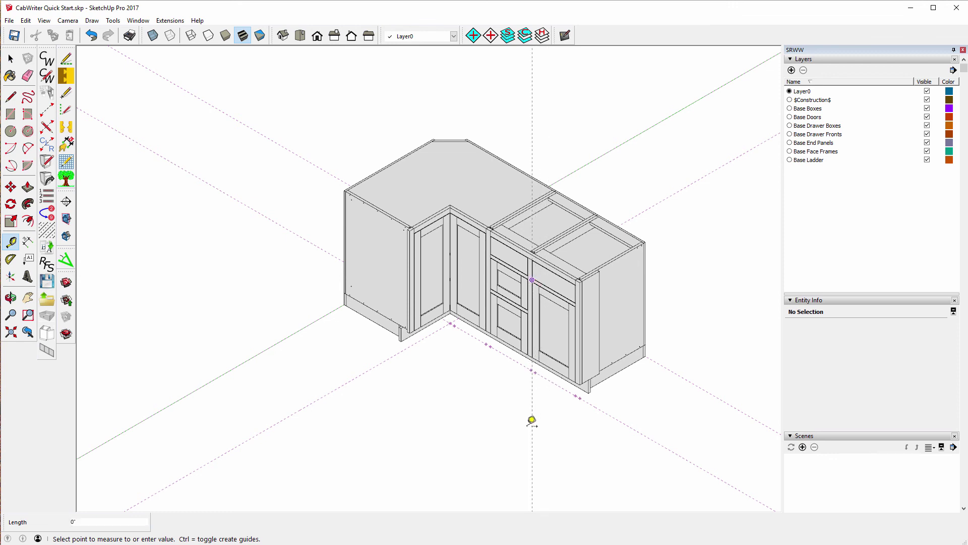
left_click(453, 401)
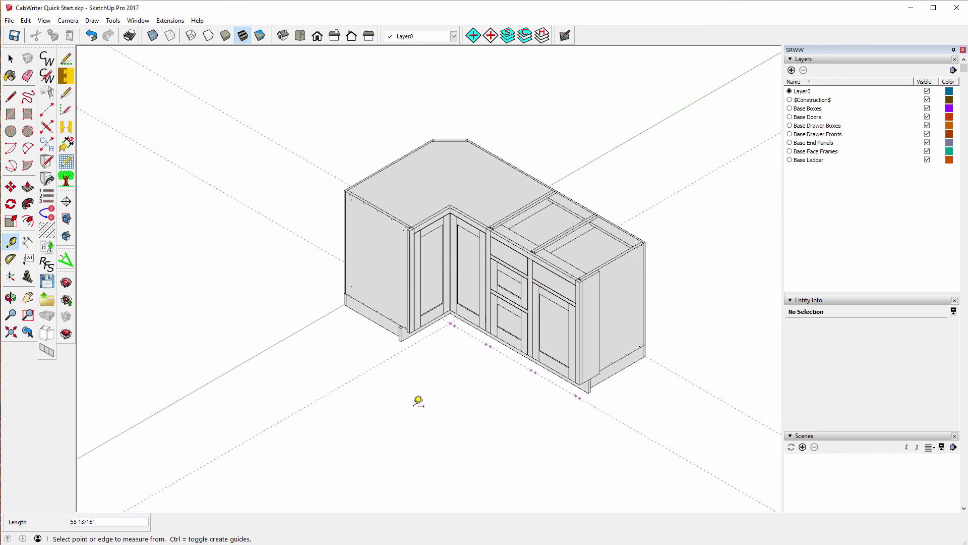